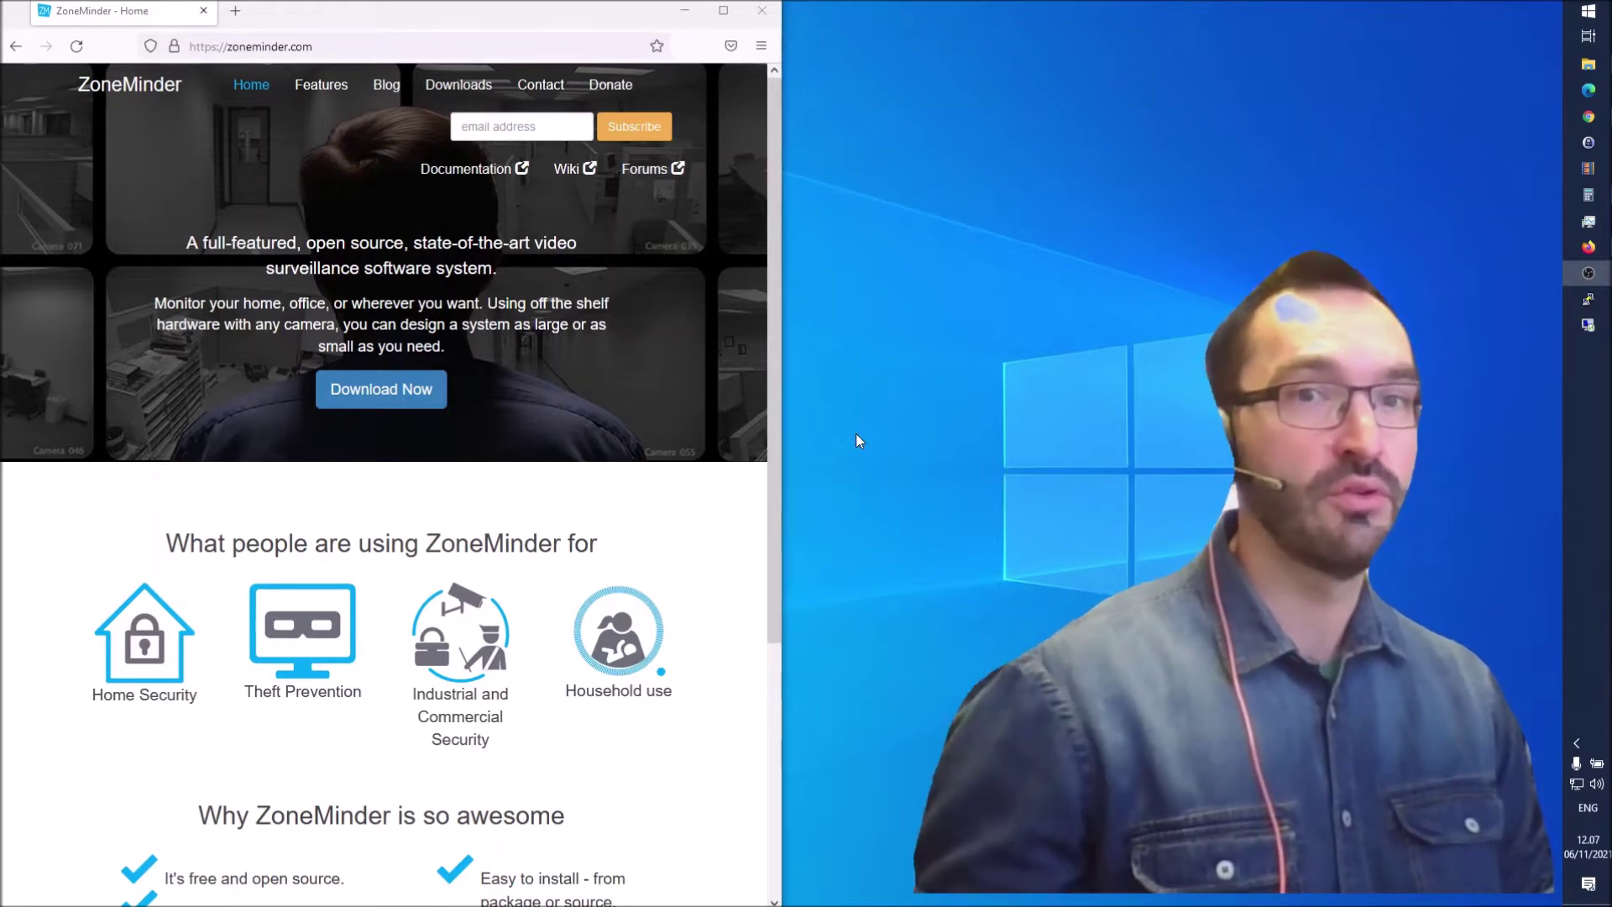
Launch PuTTY from the taskbar while the ZoneMinder homepage stays open in Firefox.
click(1588, 302)
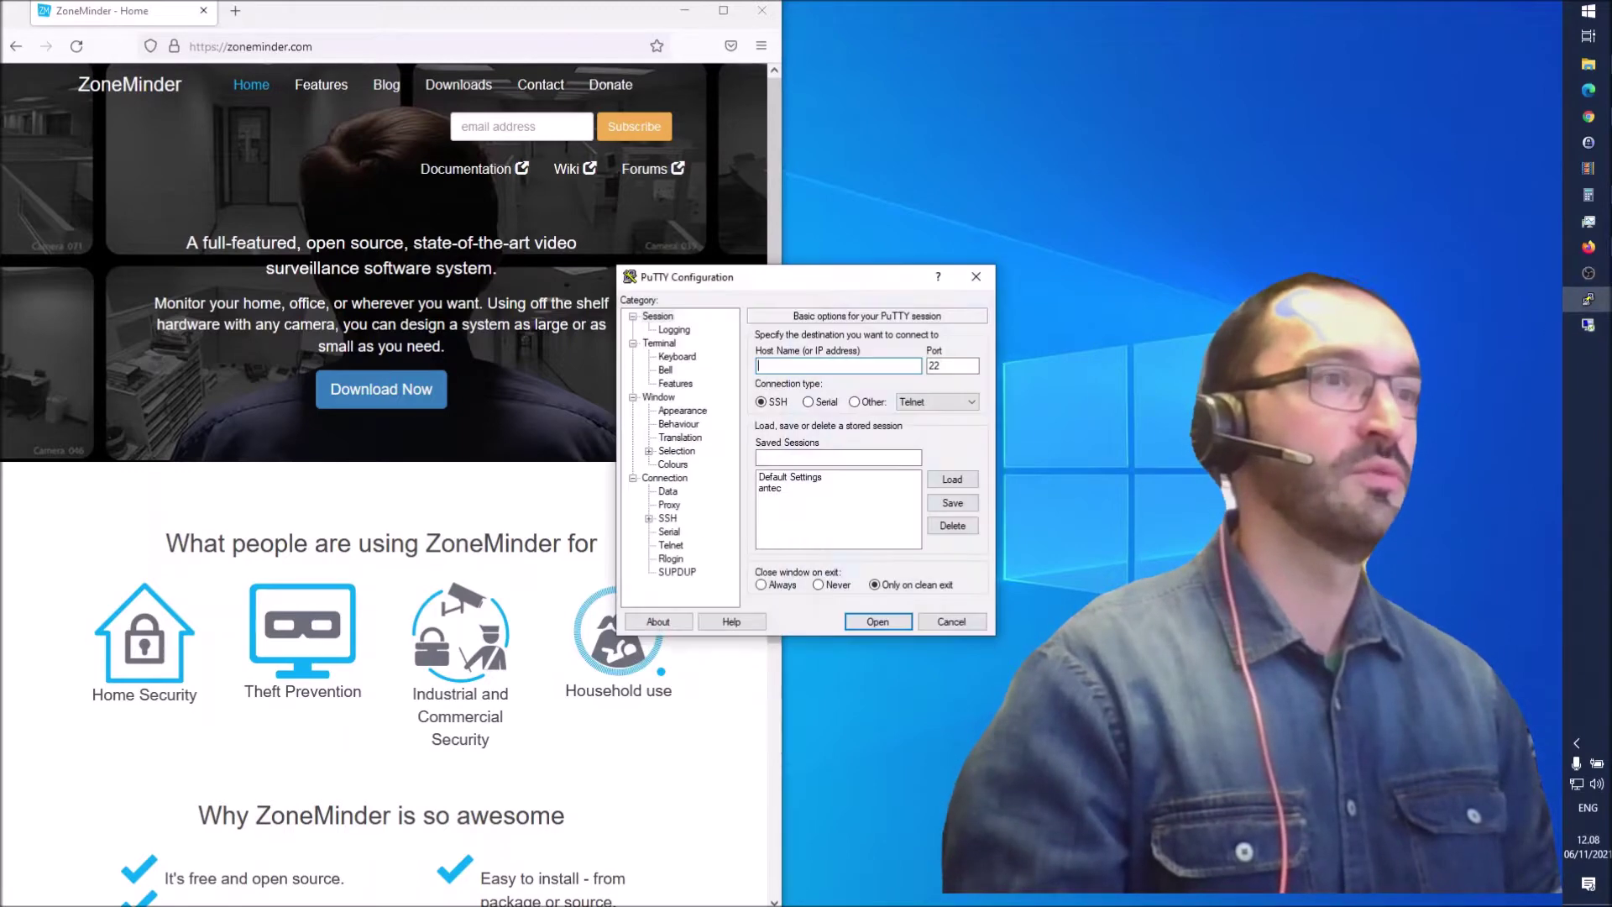
Load the saved 'antec' session and open the SSH connection to the server.
drag(808, 297, 1028, 208)
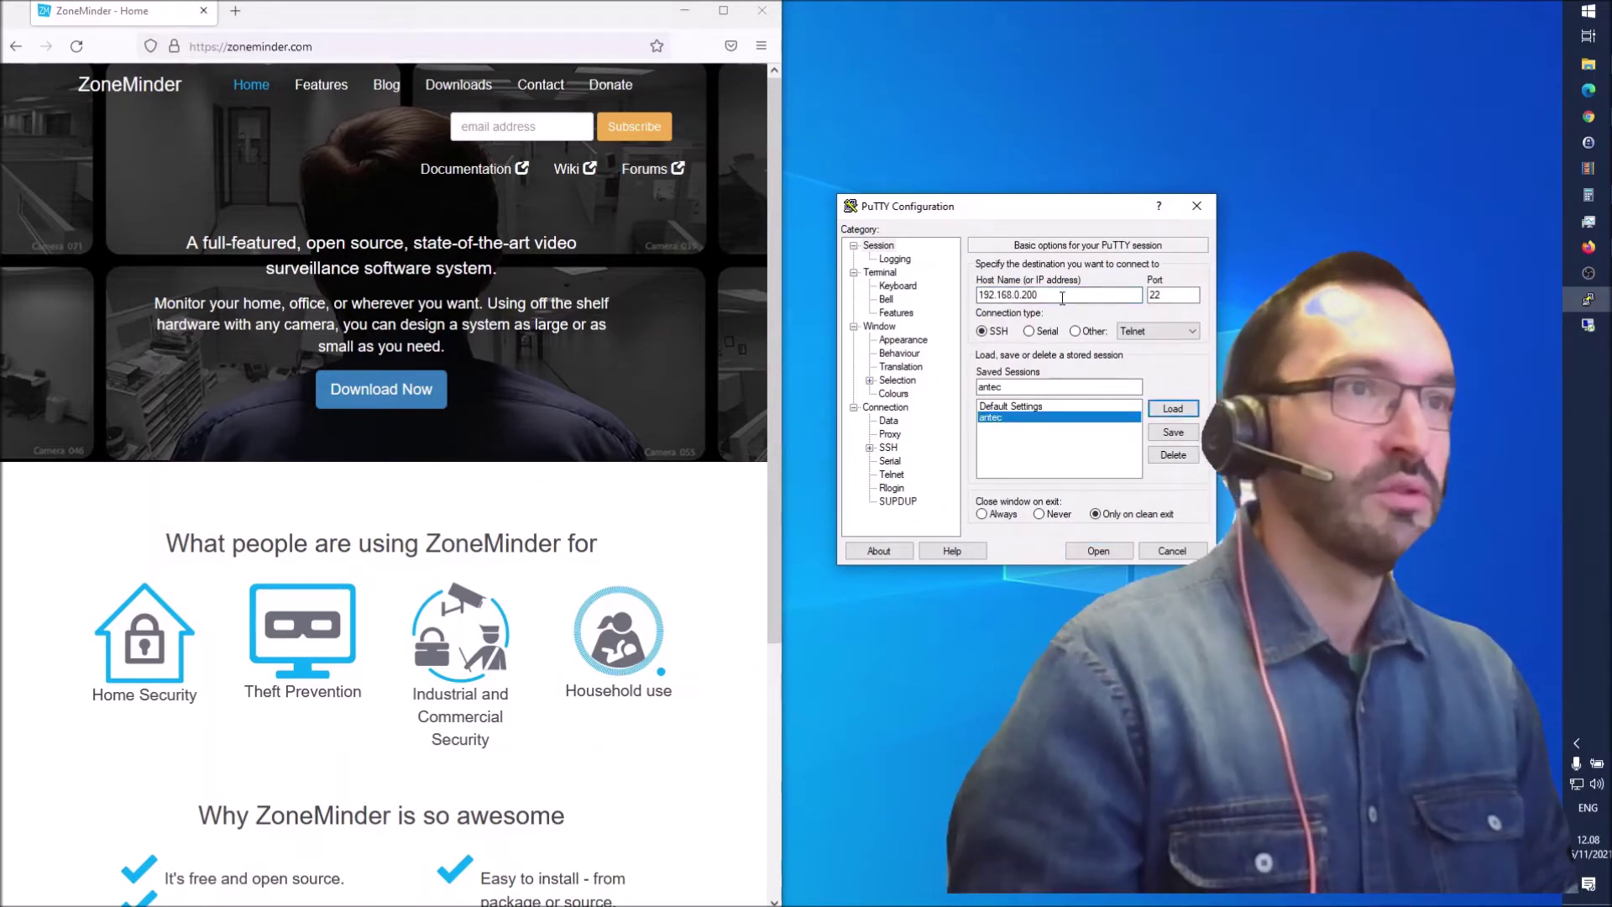
click(1063, 298)
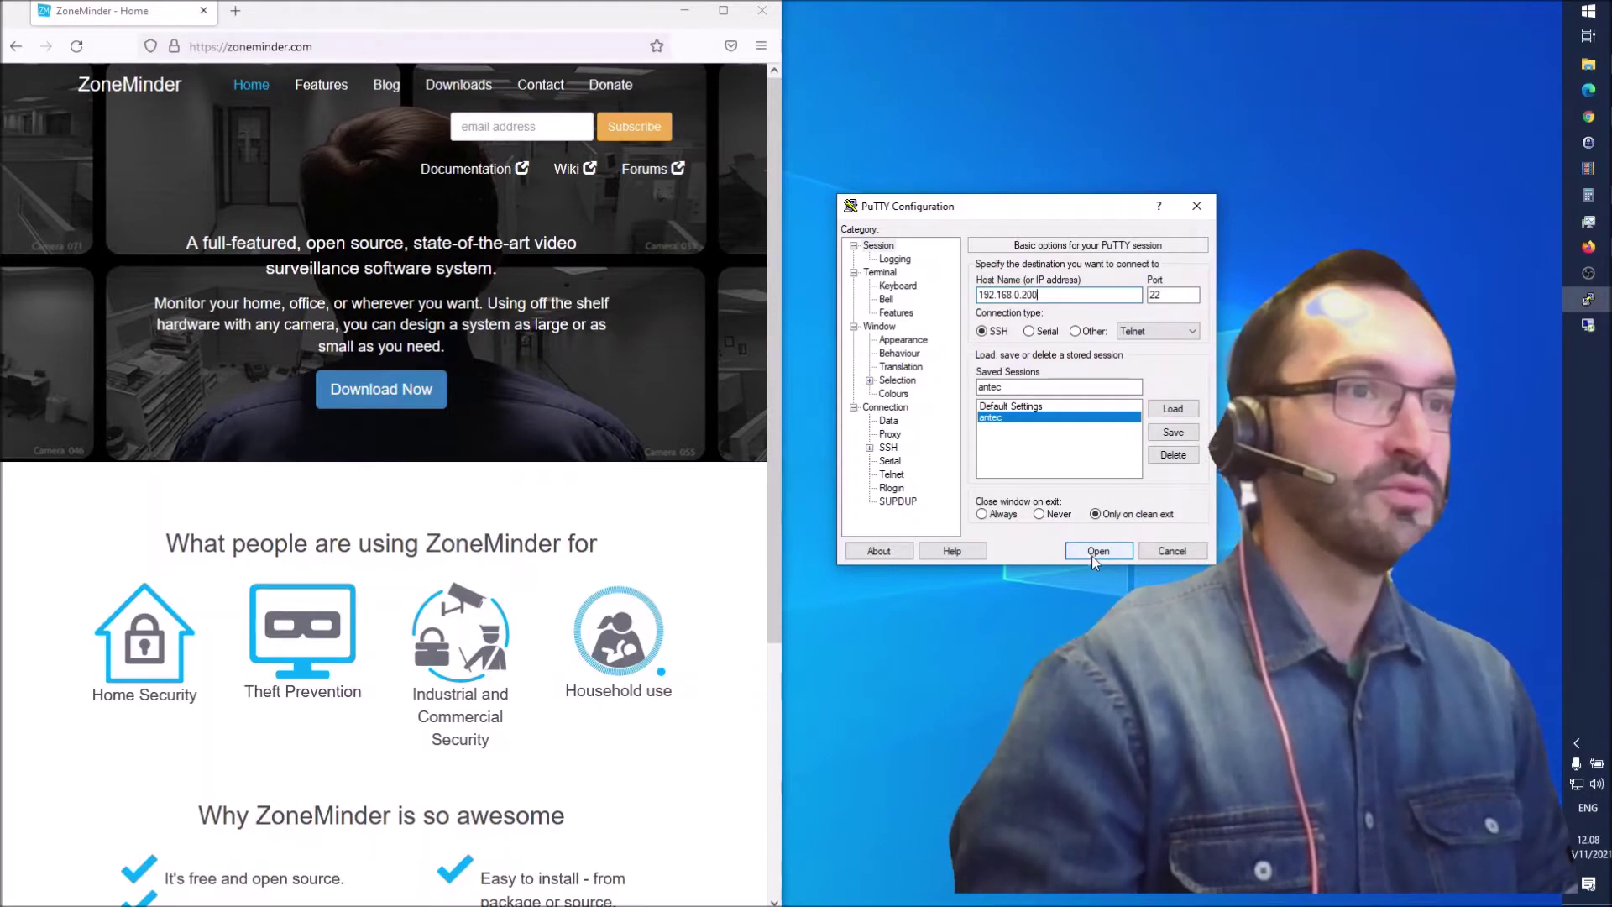
click(1094, 551)
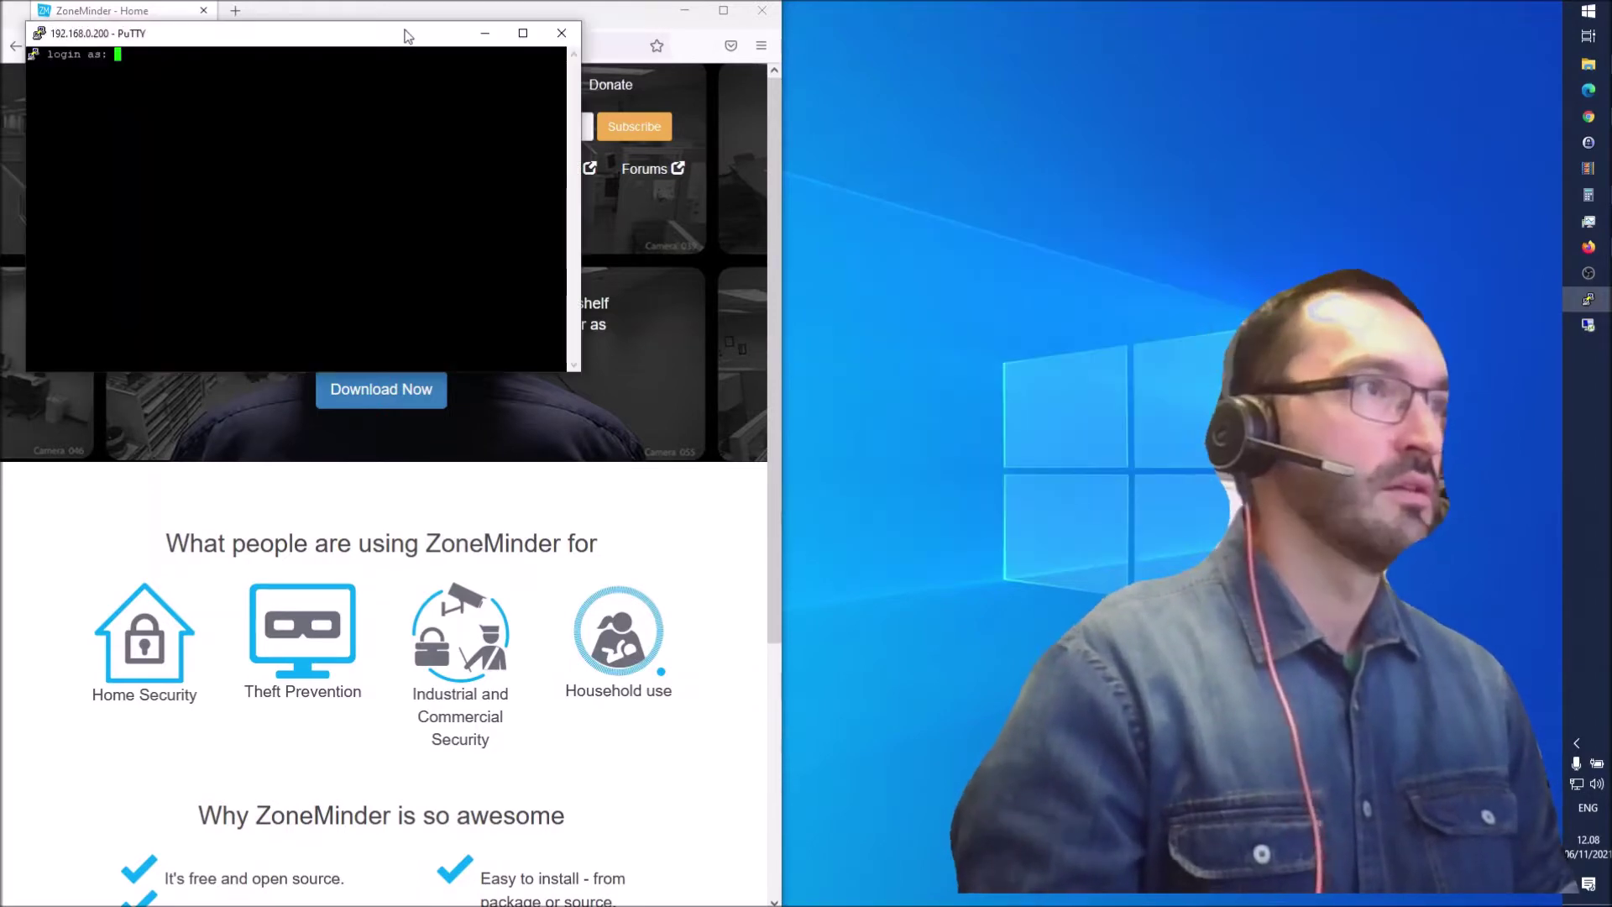
Log in as john with the password to reach the Ubuntu 20.04 shell prompt.
drag(406, 33, 1286, 77)
text(john)
key(Return)
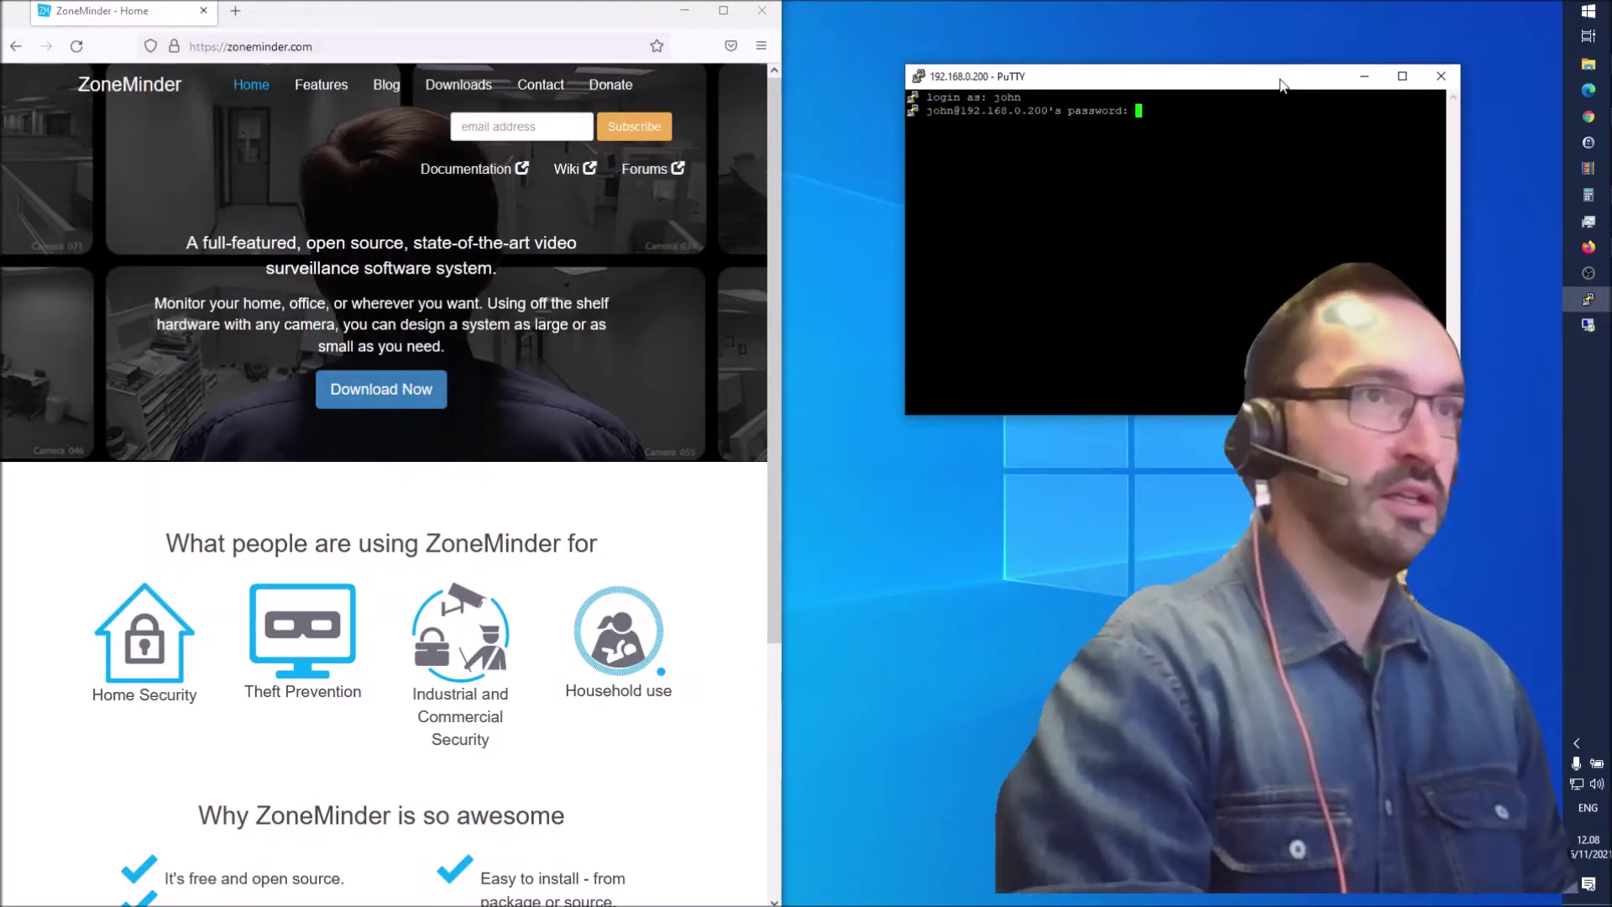
key(Return)
key(Return)
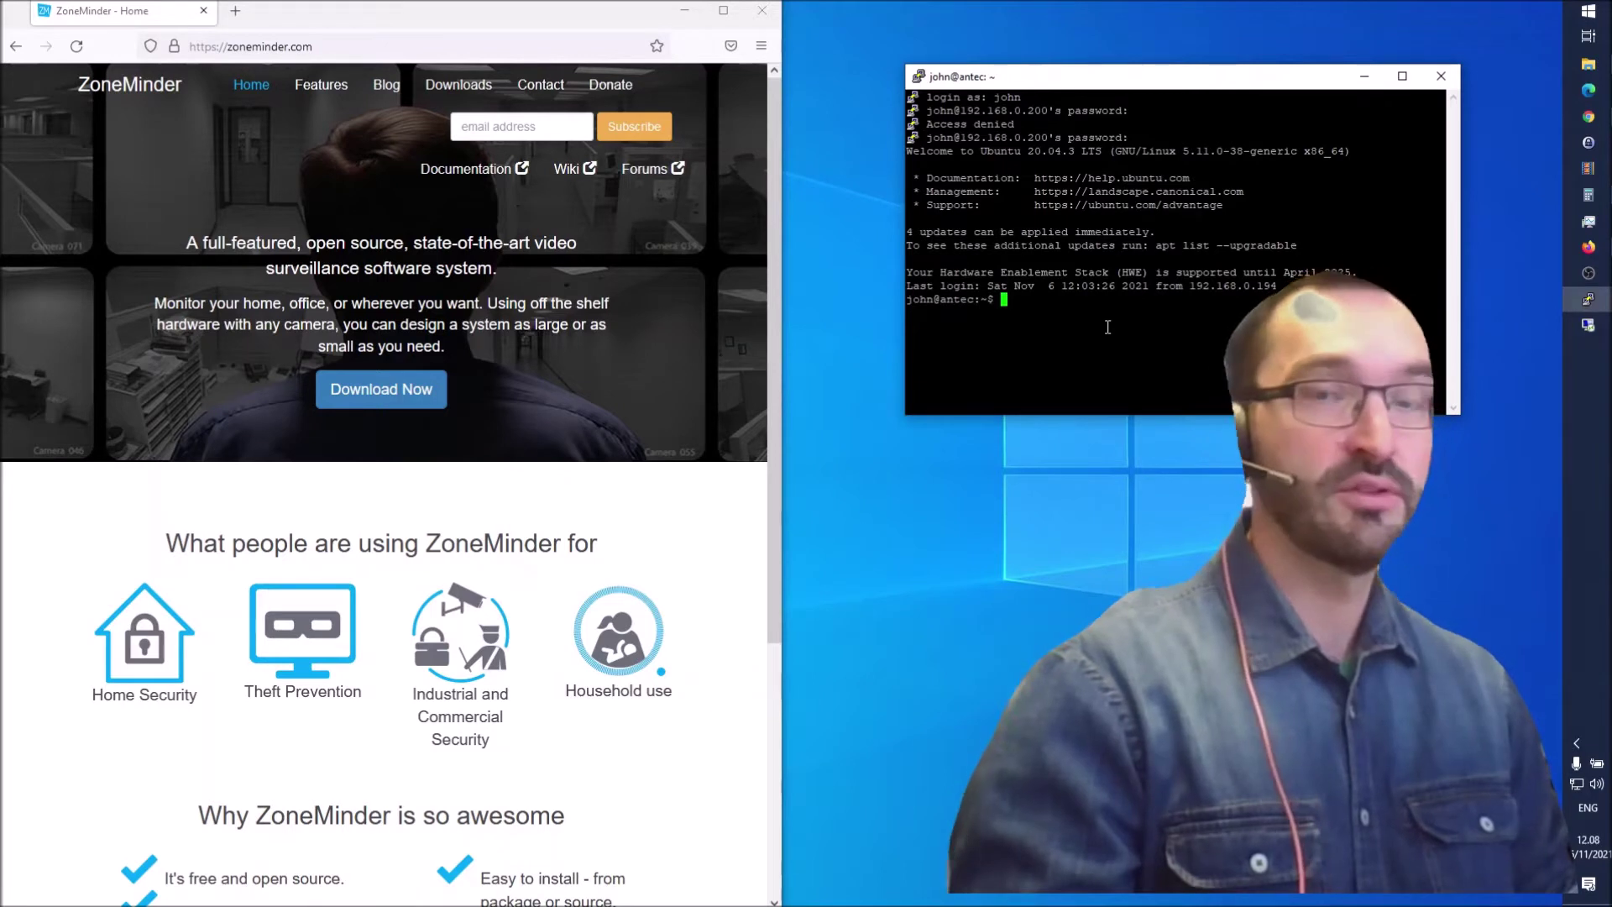
click(407, 21)
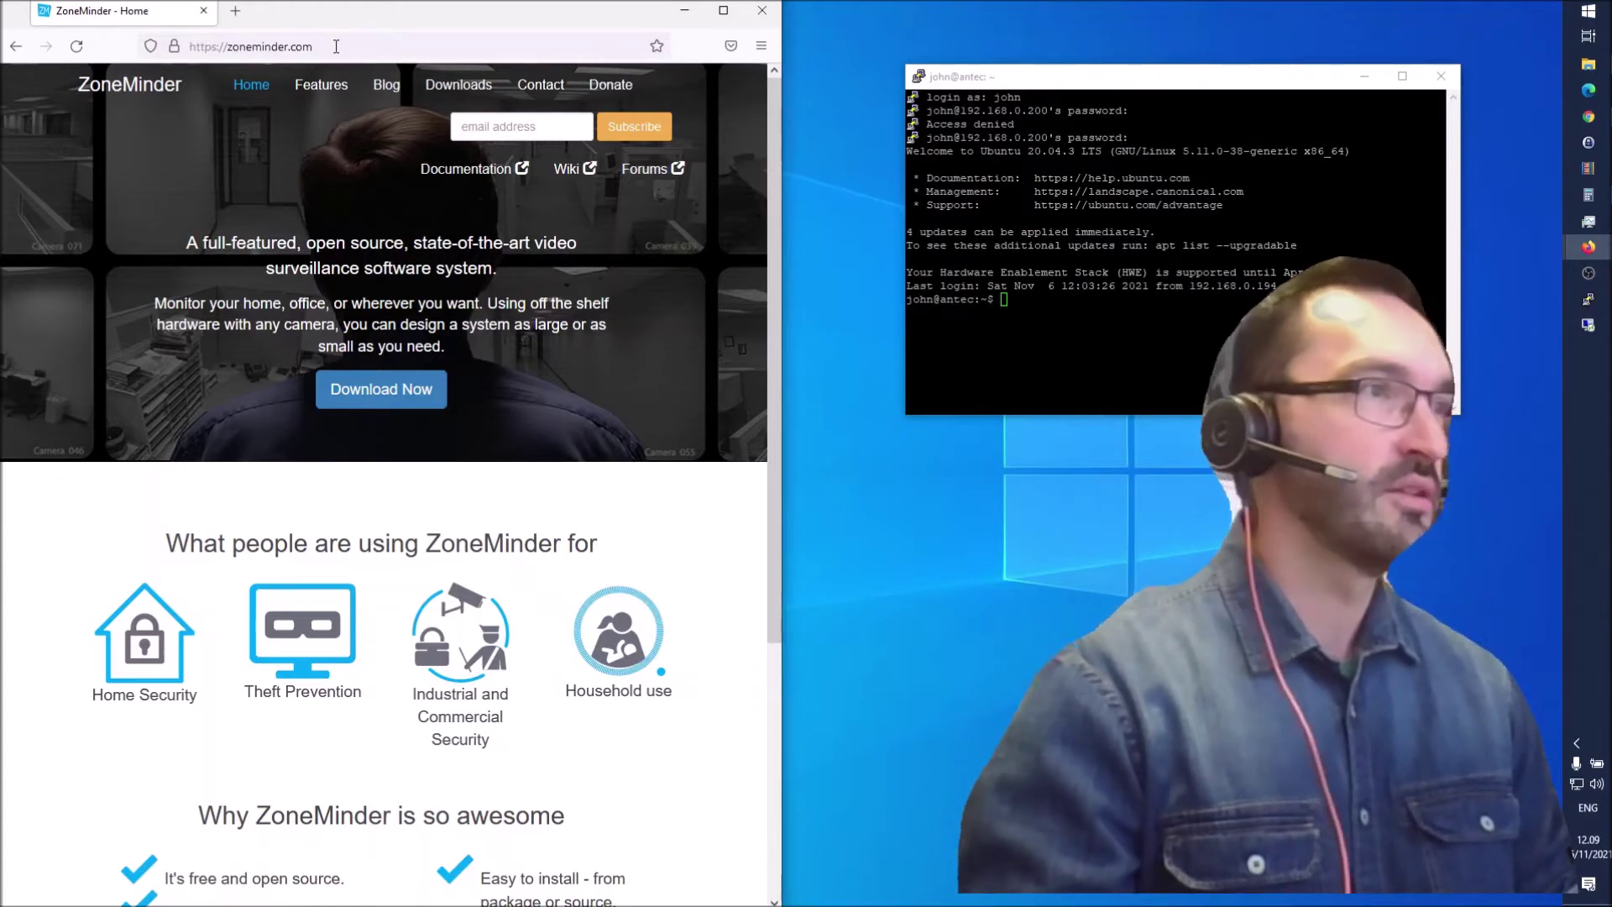
Go through Documentation and Installation Guide to the 'An Easy To Use Docker Image' page.
click(456, 170)
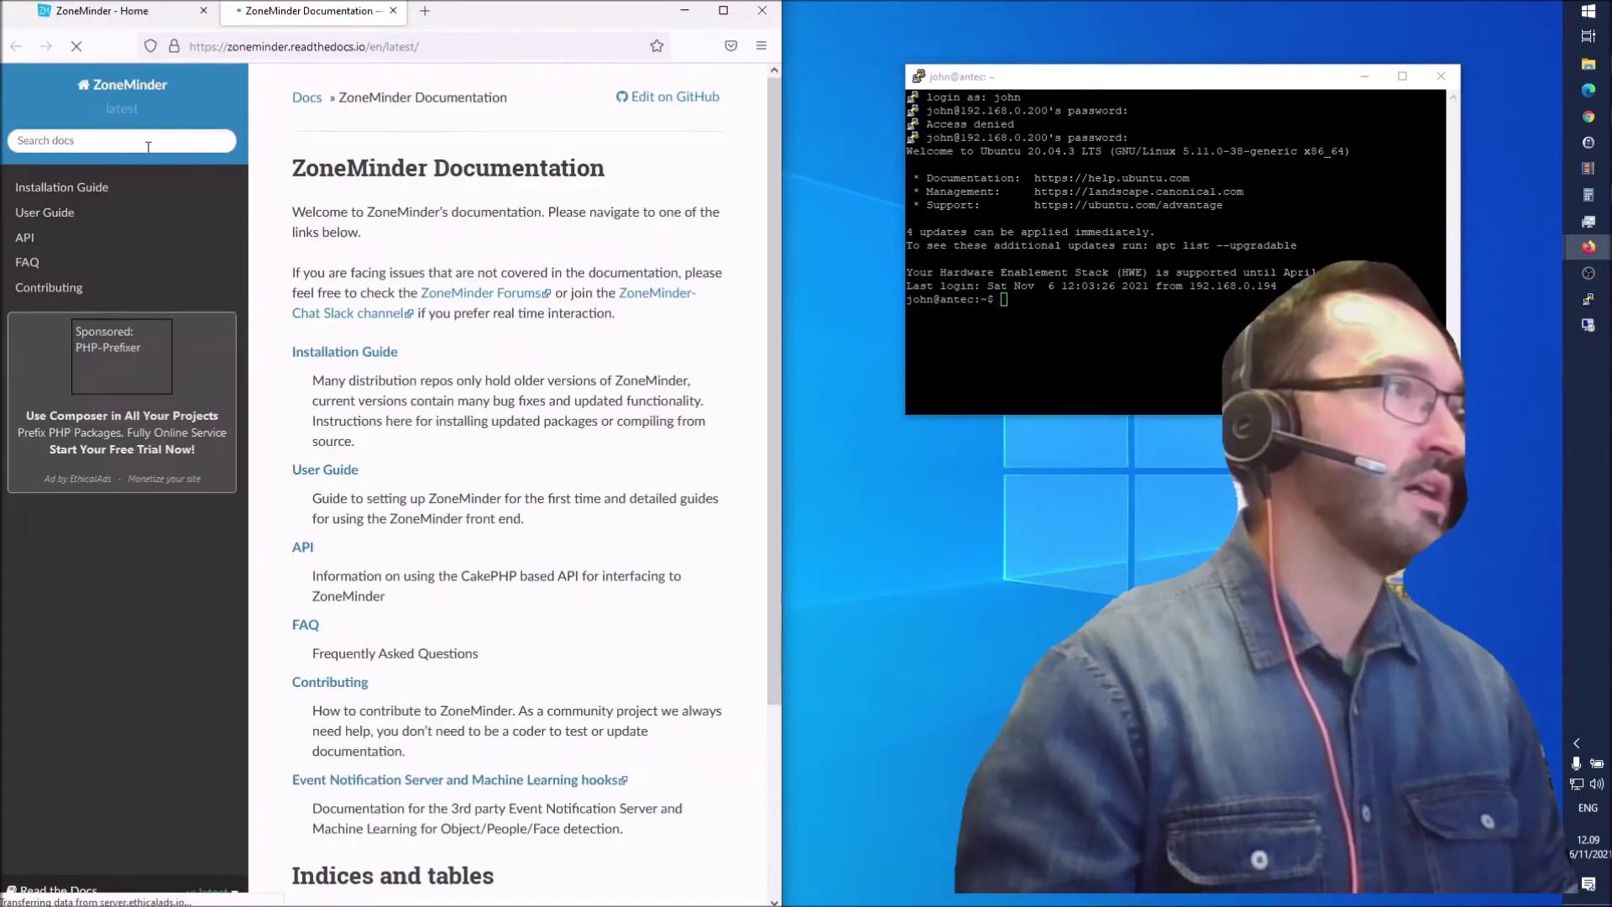
click(63, 188)
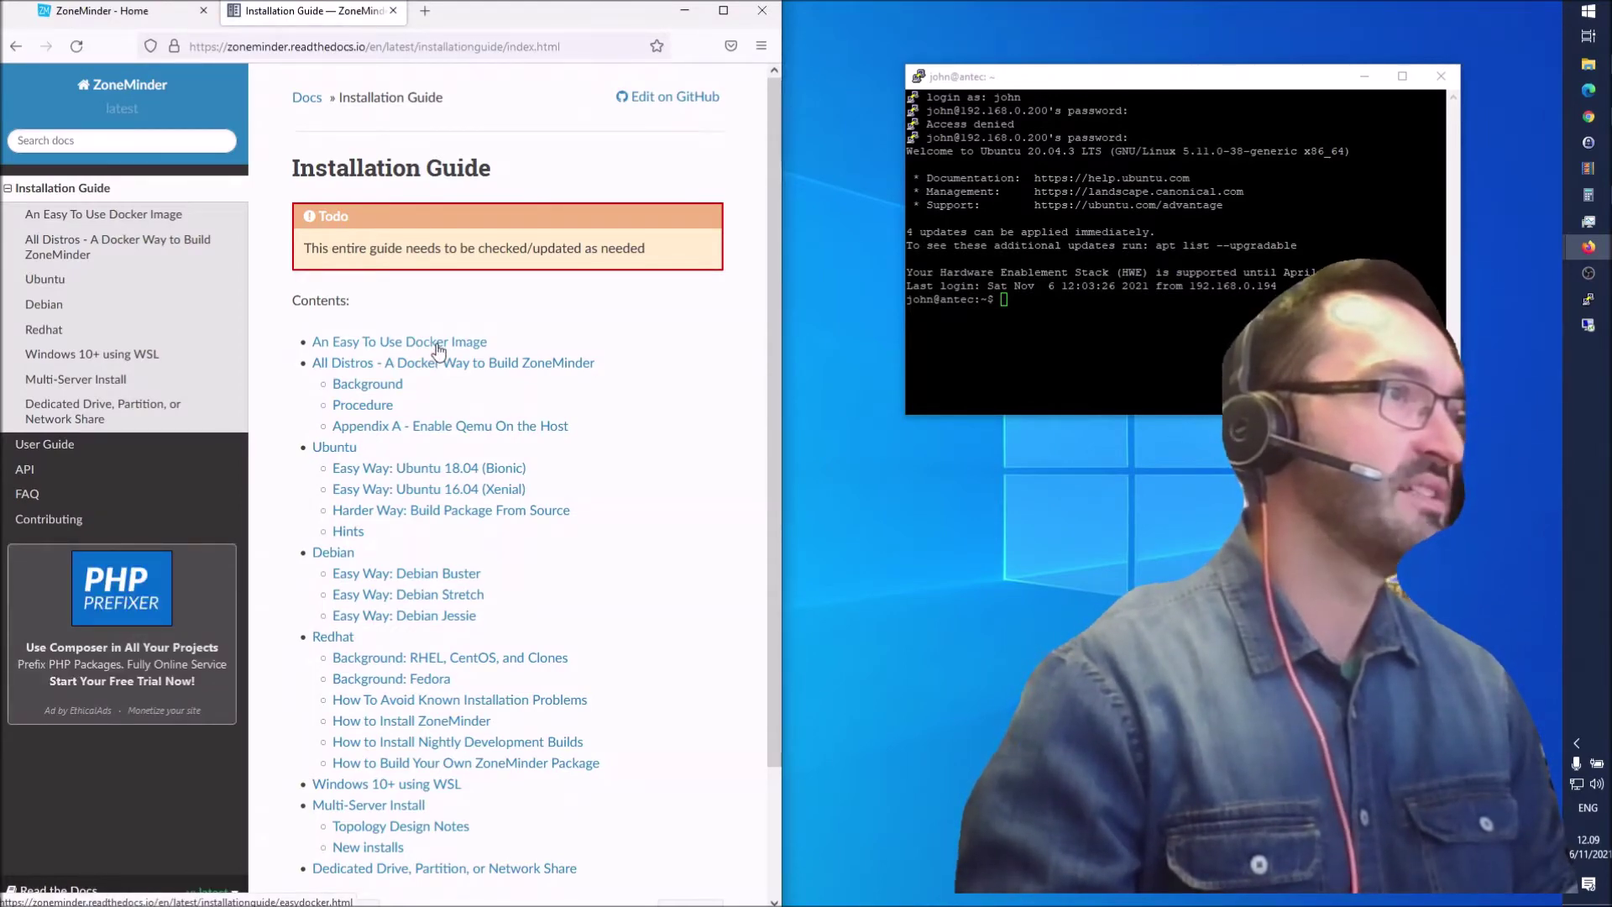
click(438, 344)
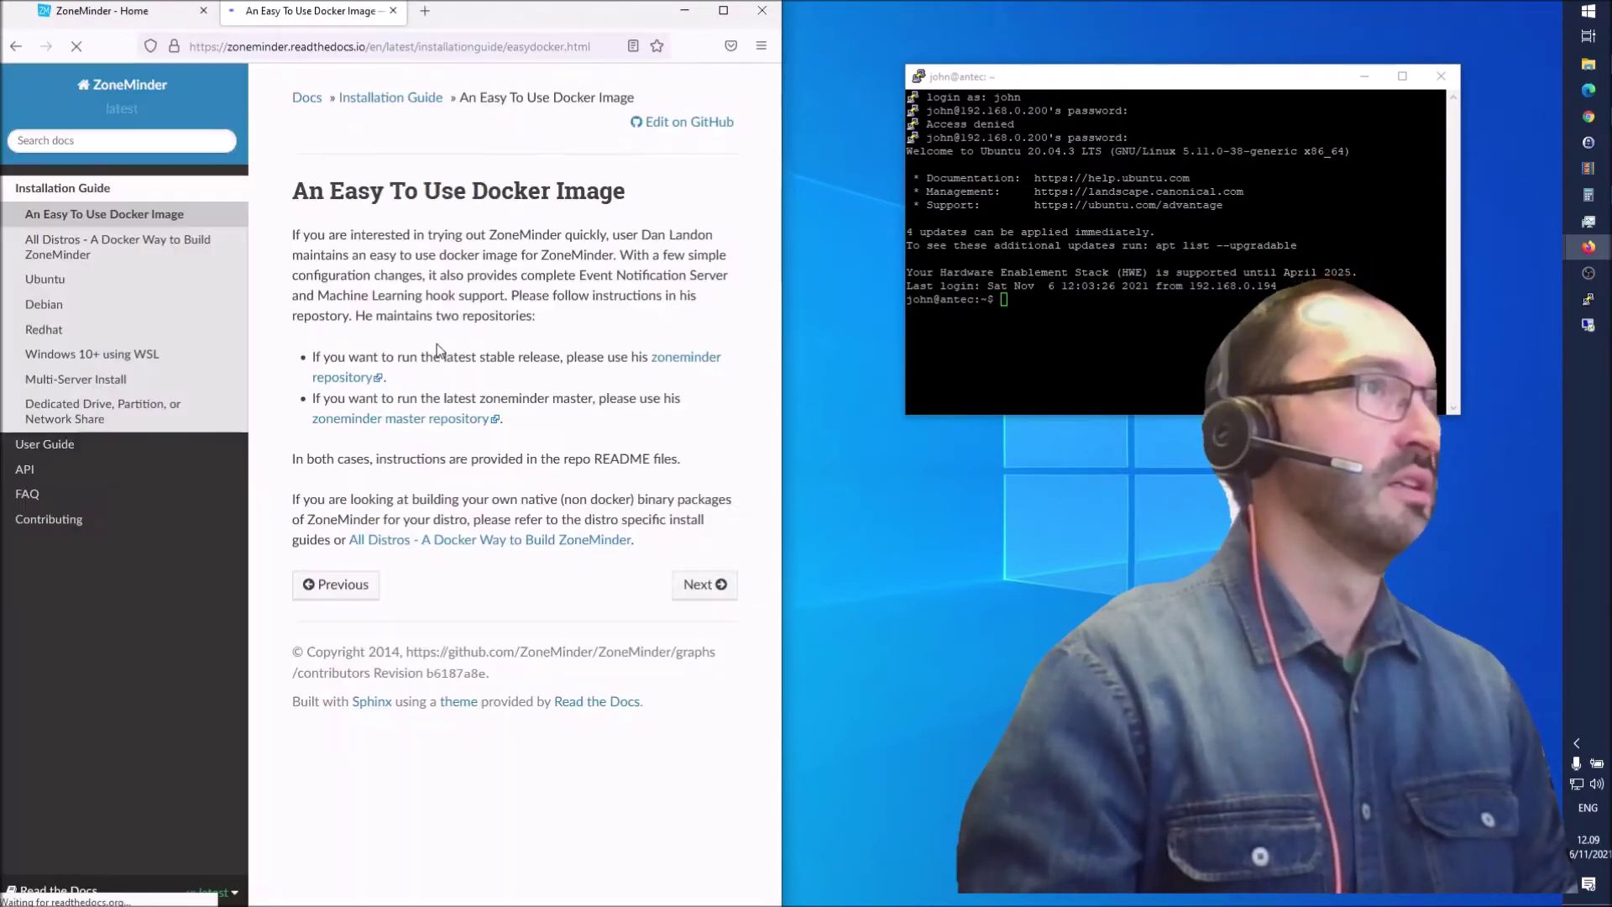
right_click(691, 369)
Open the dlandon/zoneminder.machine.learning repository in a new tab and read its README to Installation.
click(736, 376)
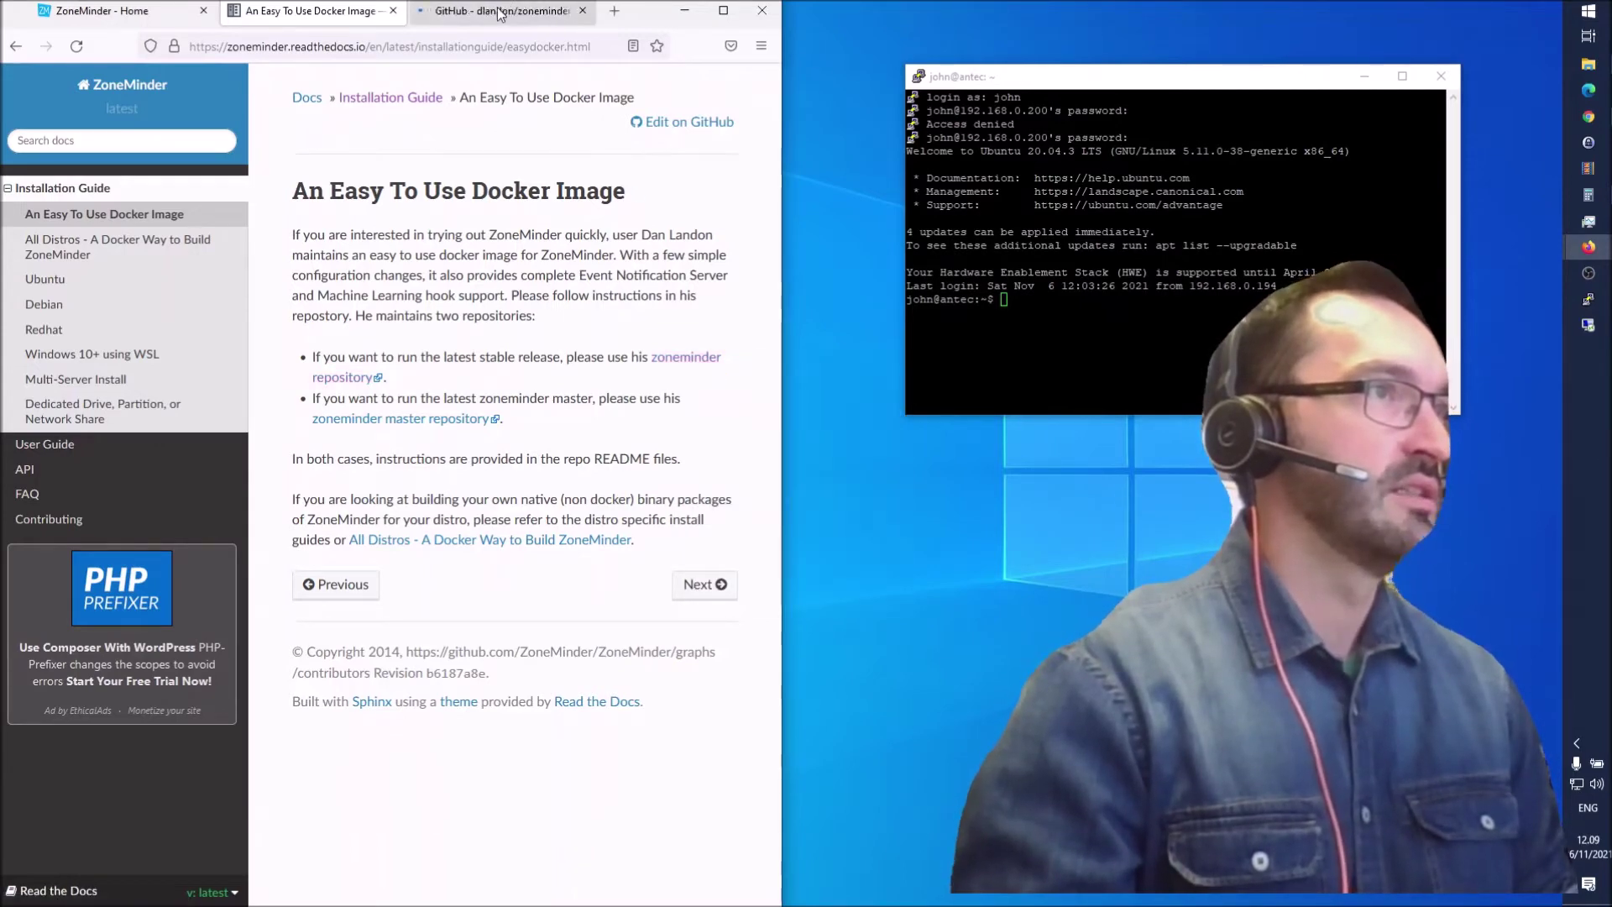
click(499, 14)
mouse_move(66, 133)
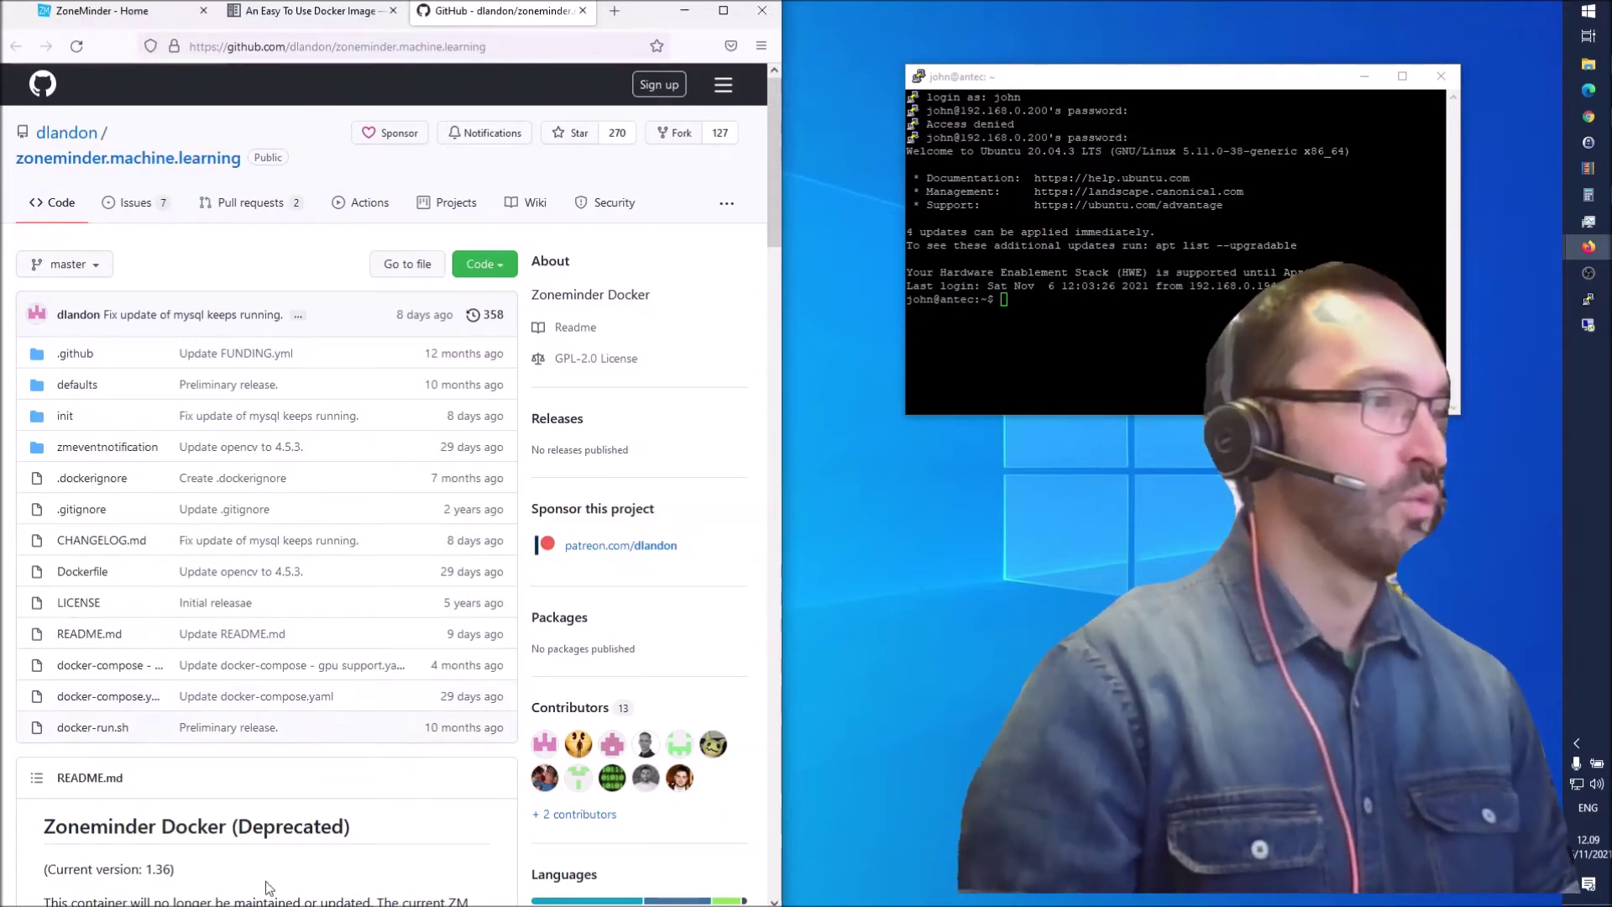
mouse_move(197, 827)
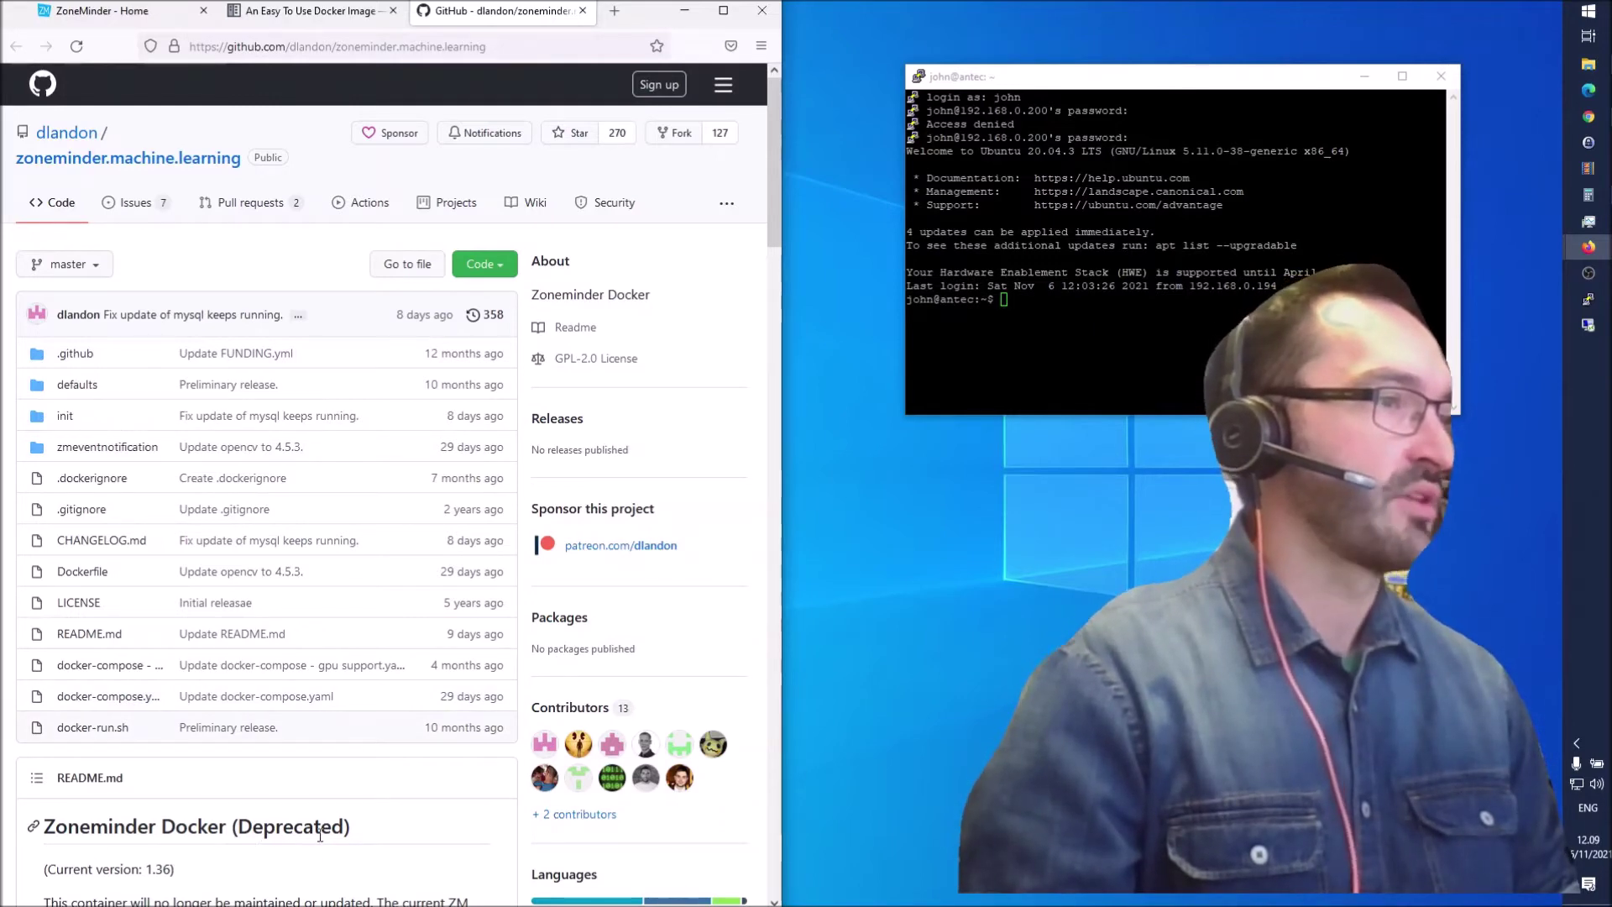
scroll(320, 836, down, 5)
scroll(369, 712, up, 1)
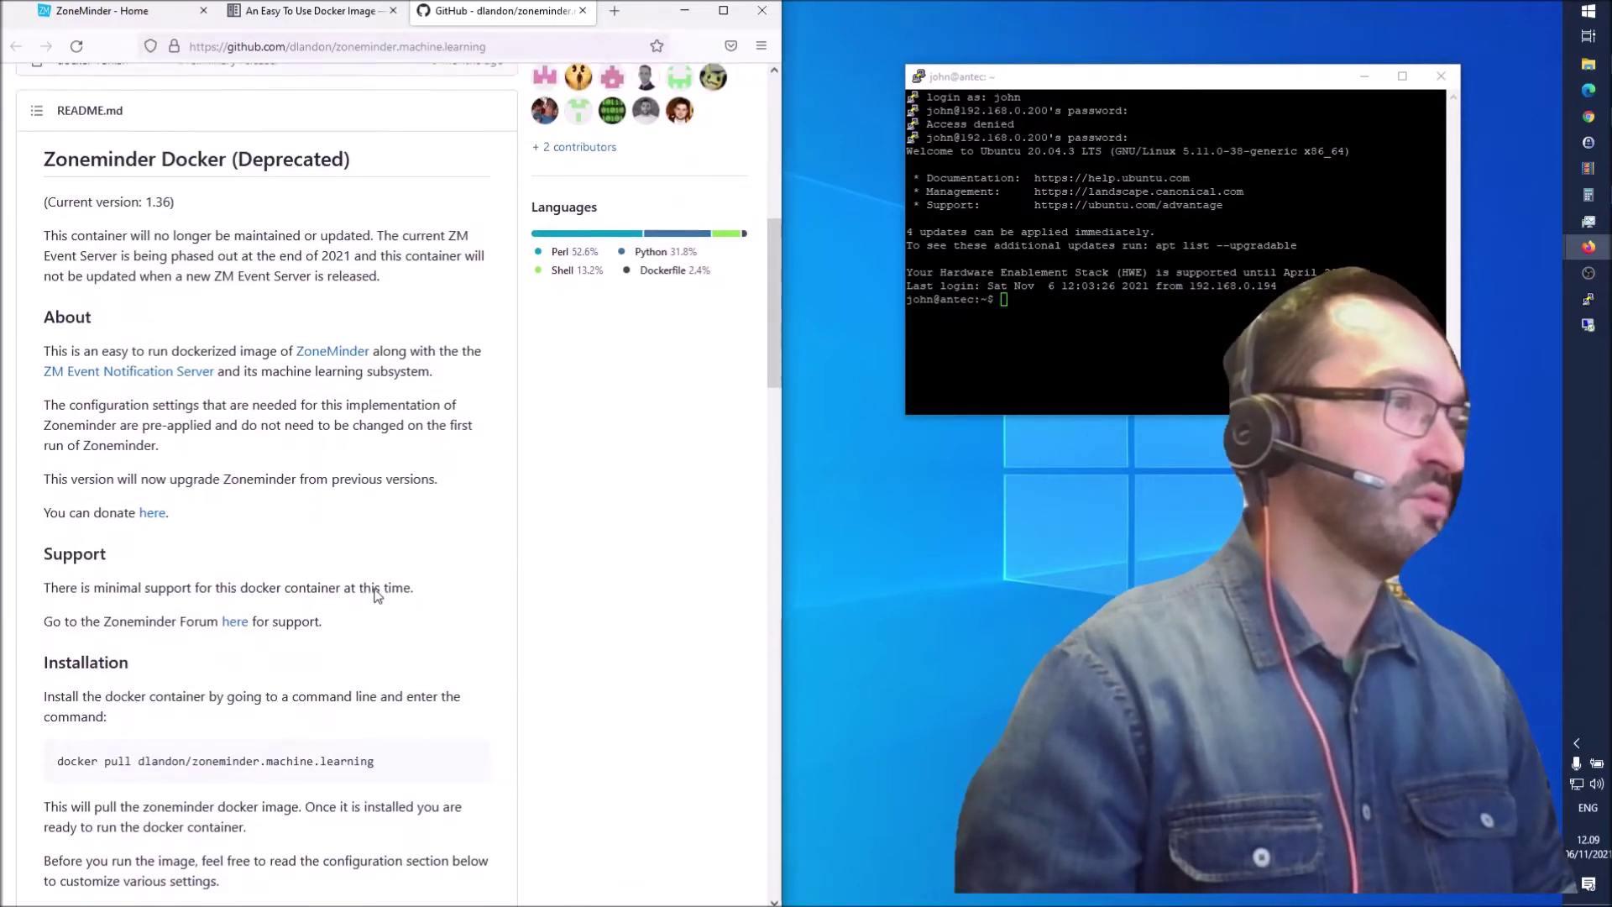
scroll(378, 587, up, 1)
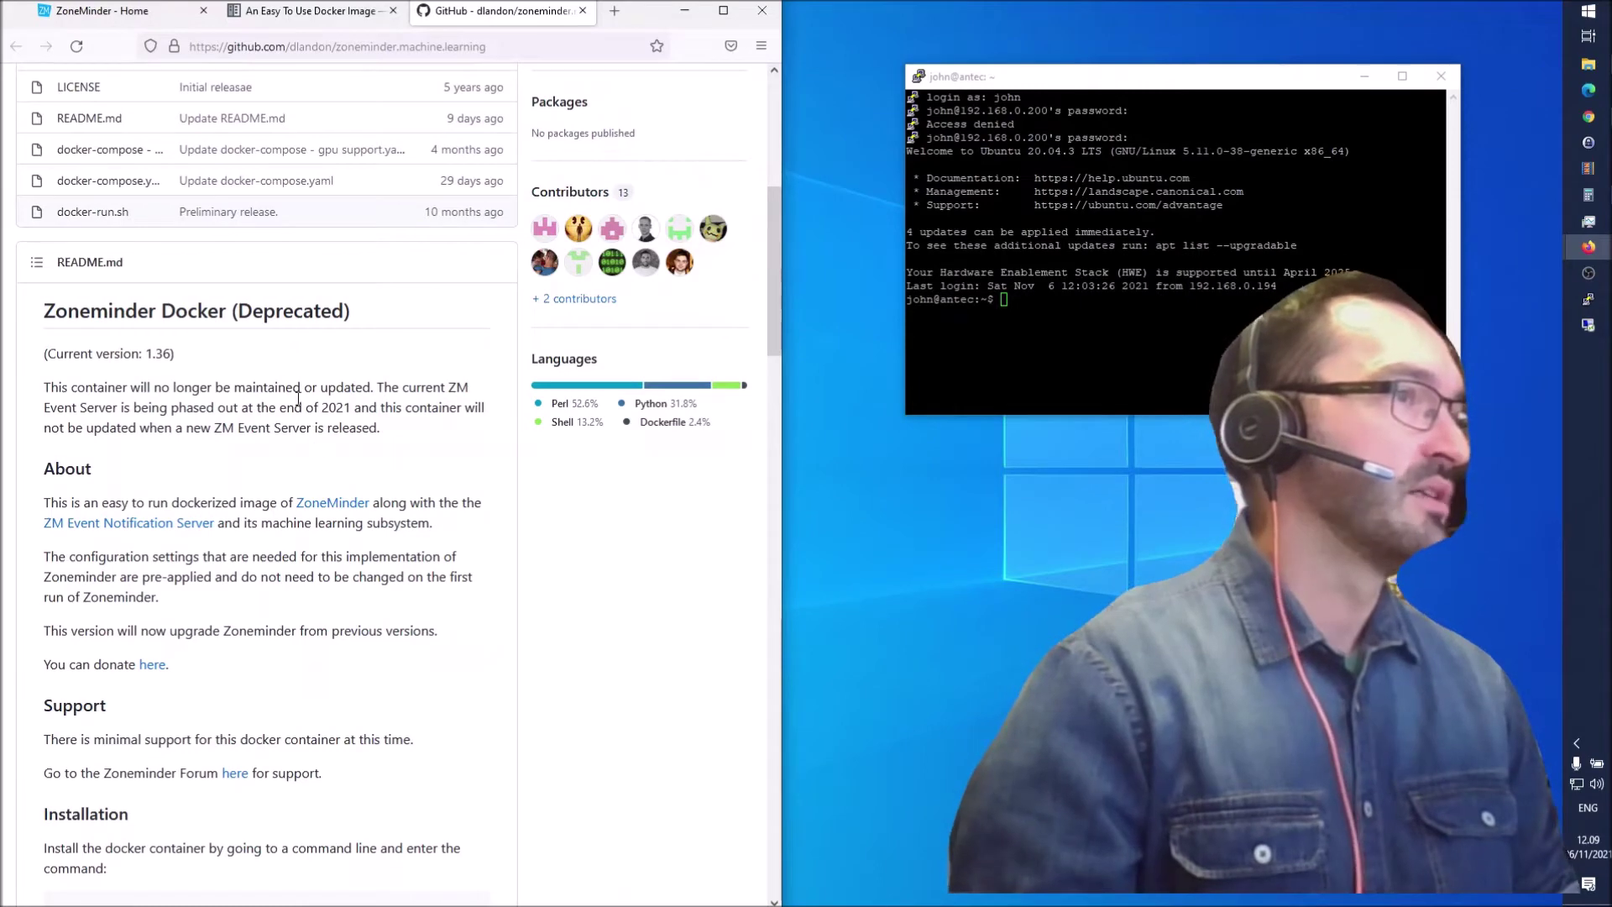
scroll(284, 483, up, 1)
scroll(378, 379, up, 2)
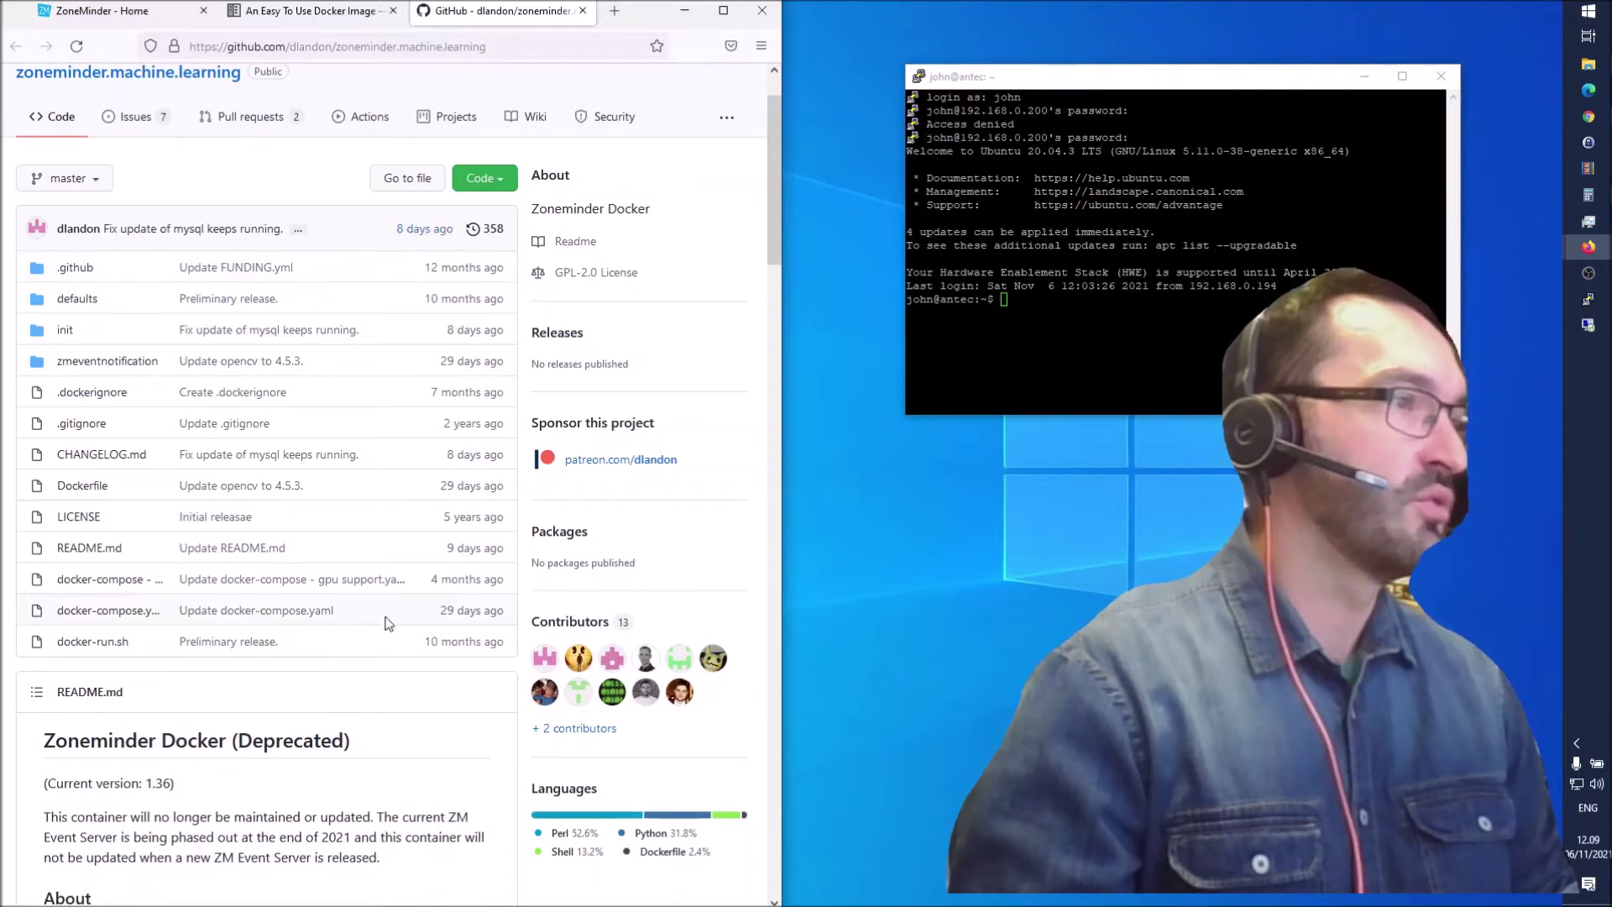
scroll(386, 622, down, 3)
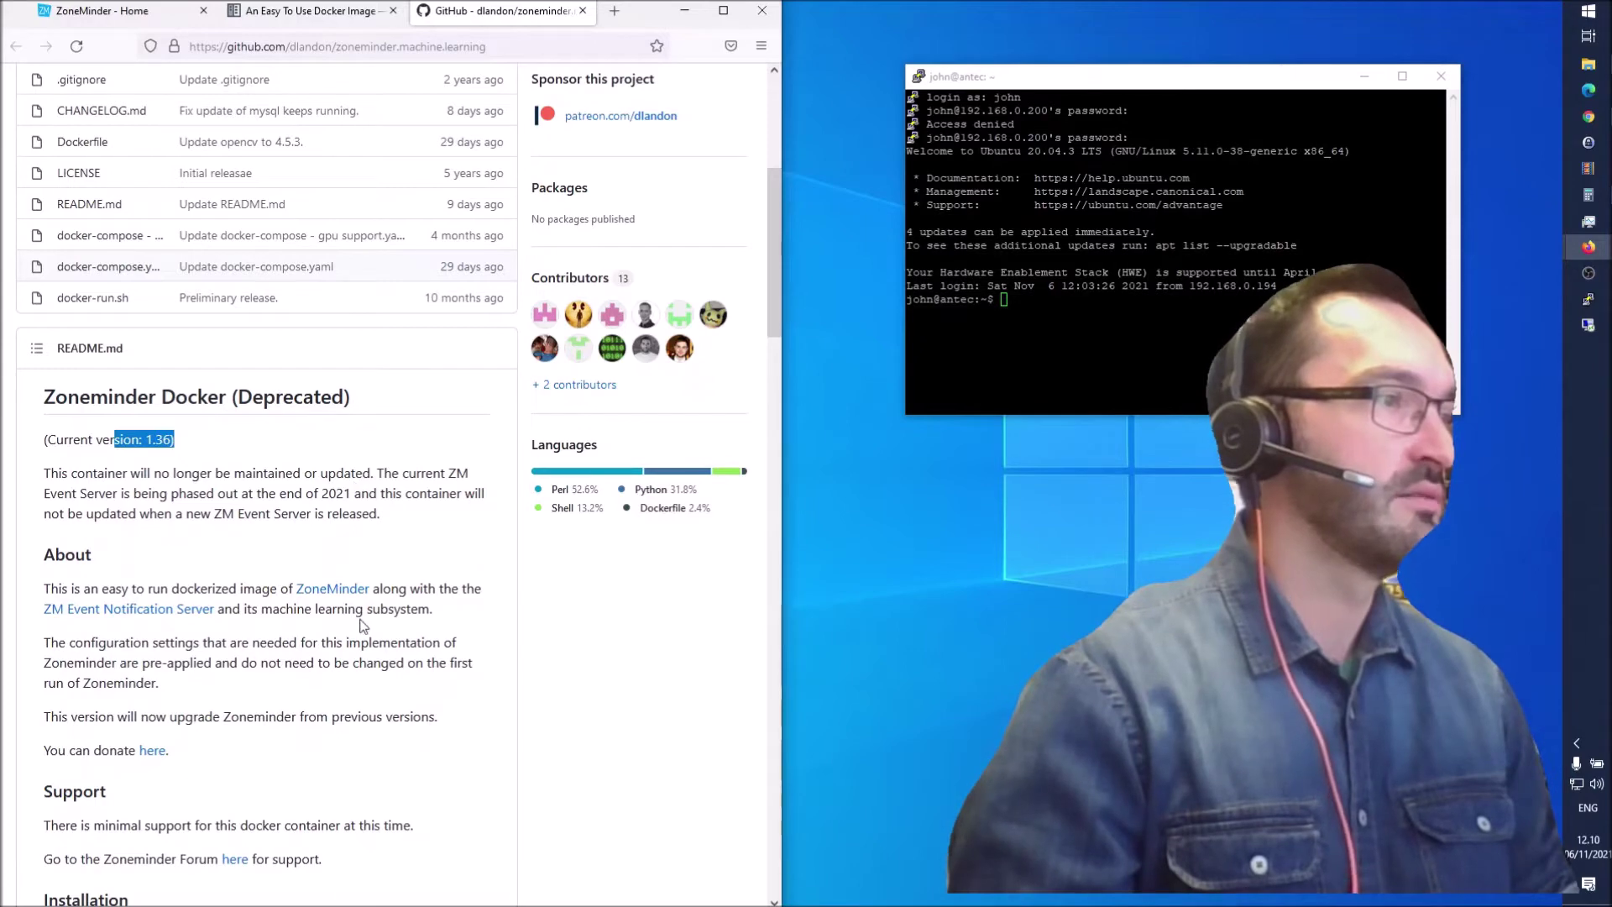
scroll(361, 627, down, 2)
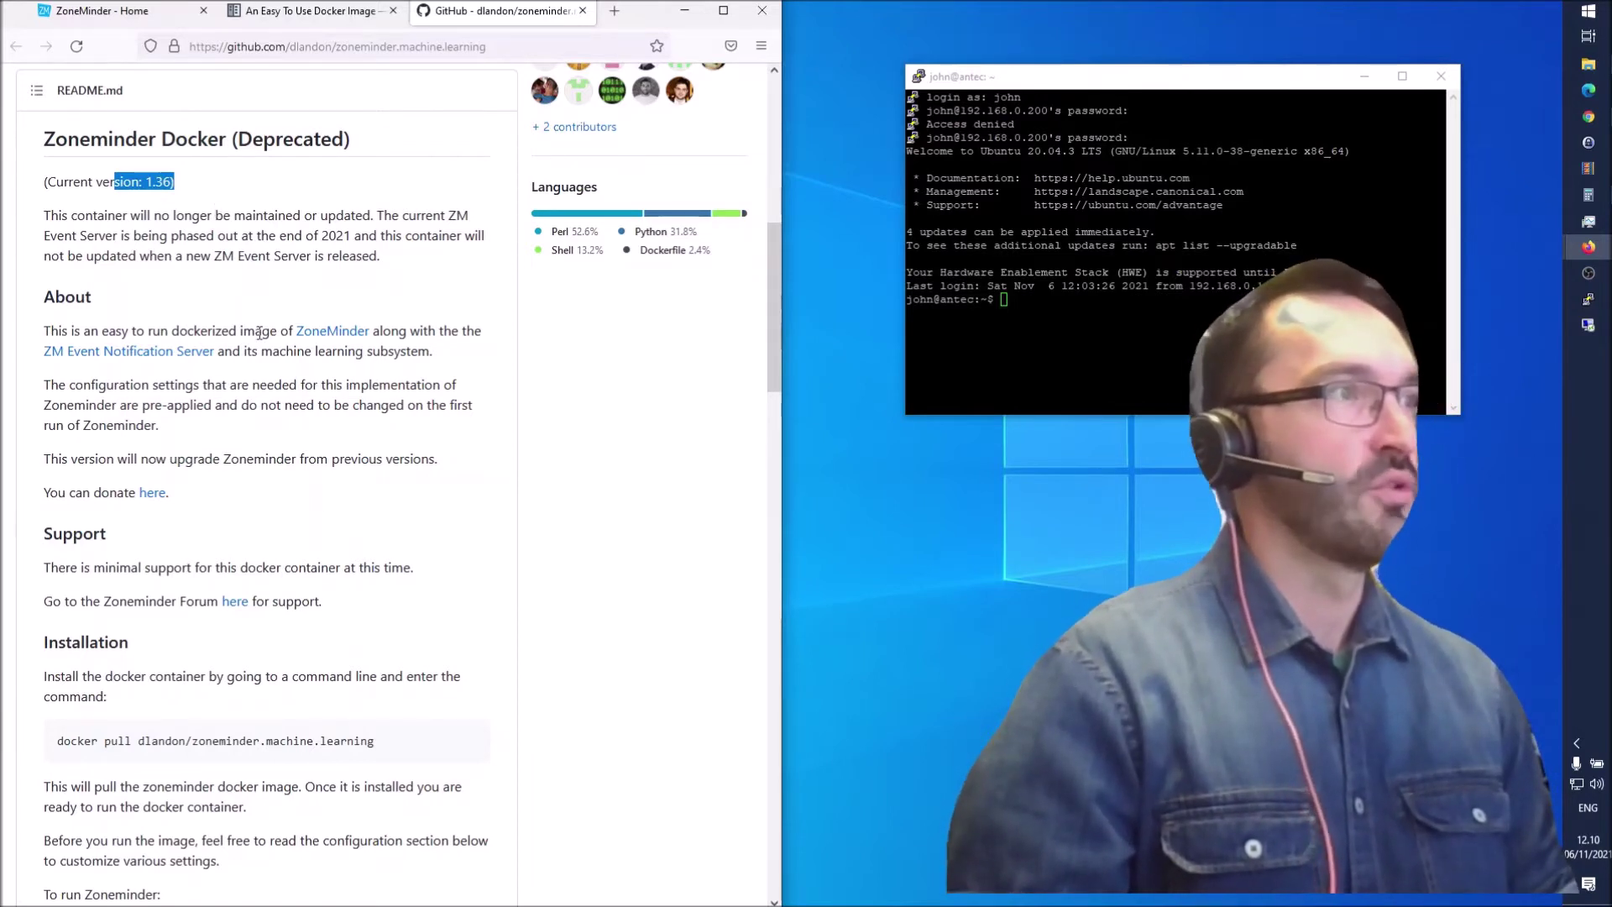
scroll(223, 227, up, 1)
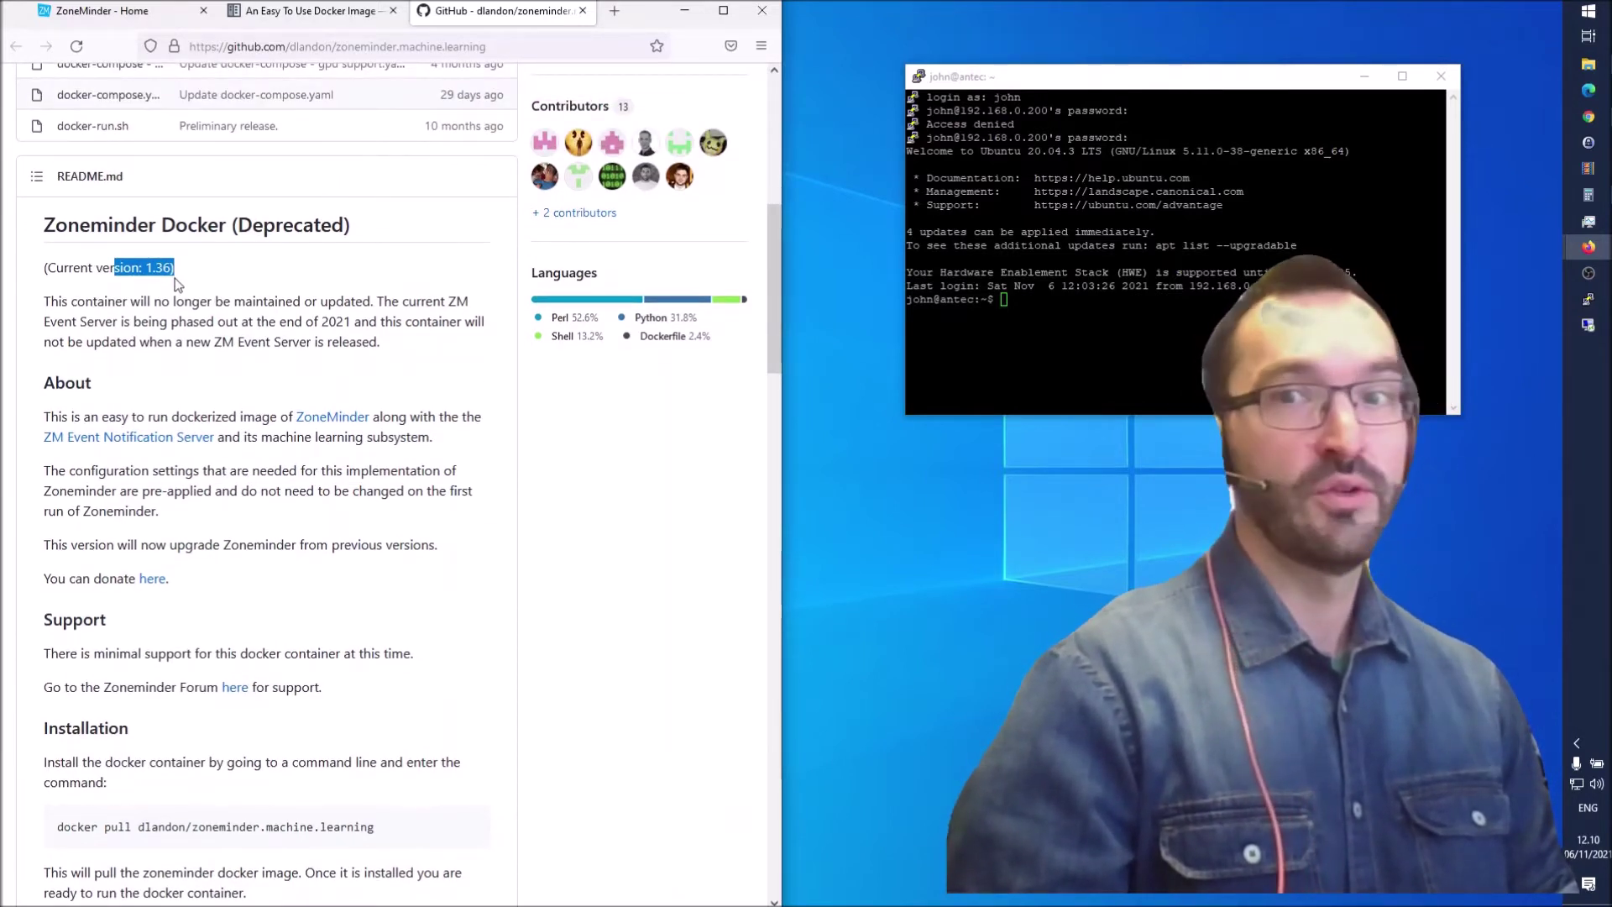
click(352, 12)
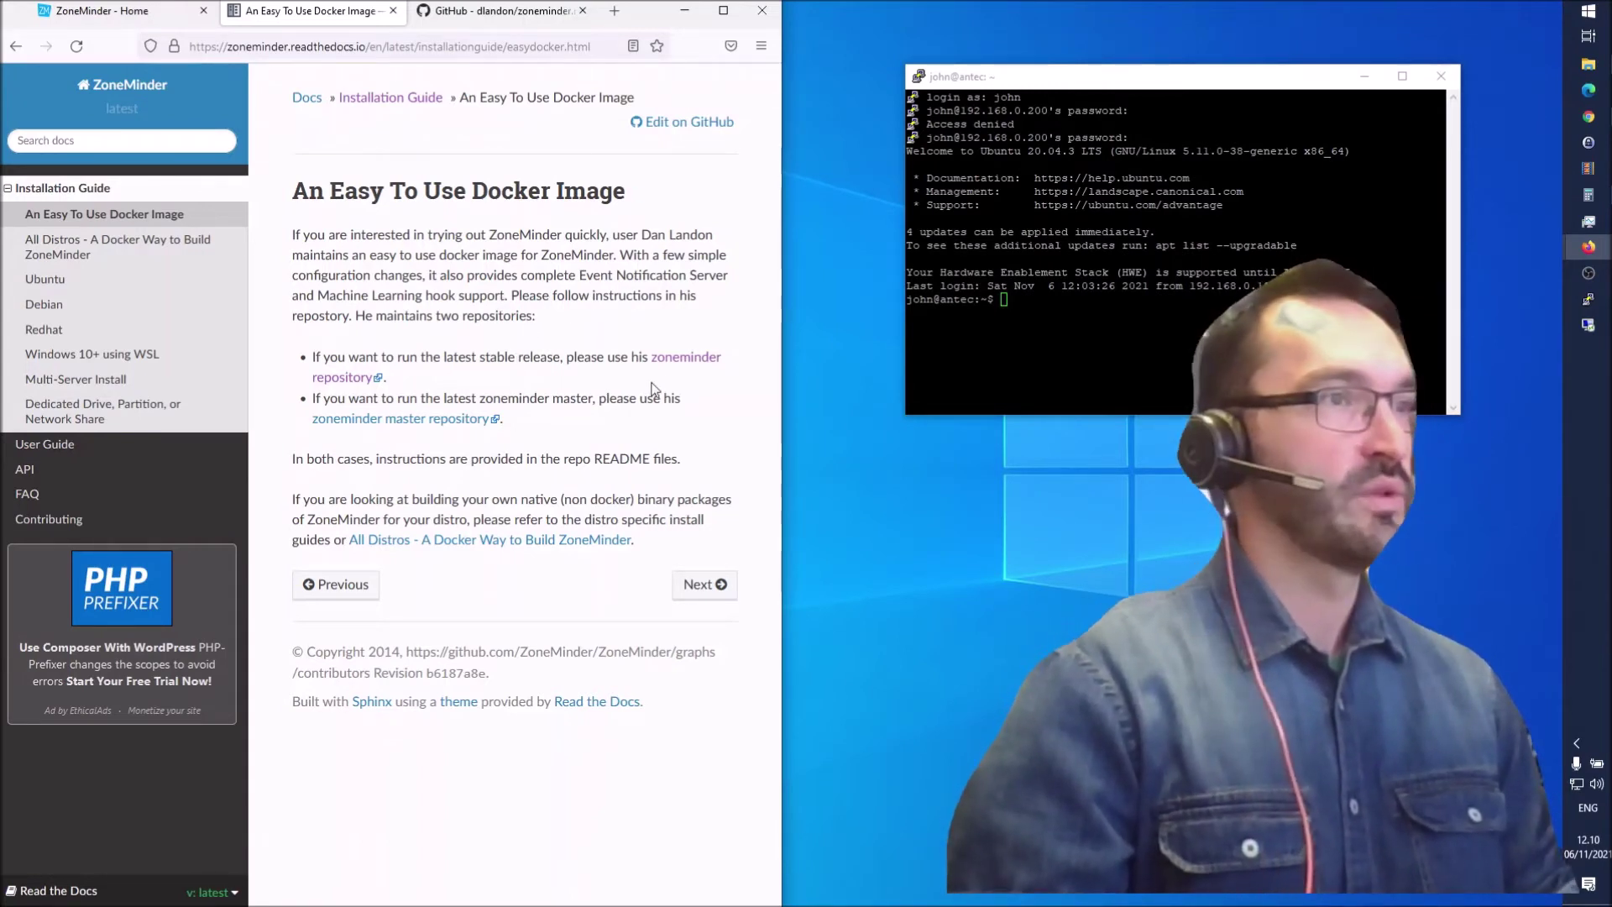
click(491, 18)
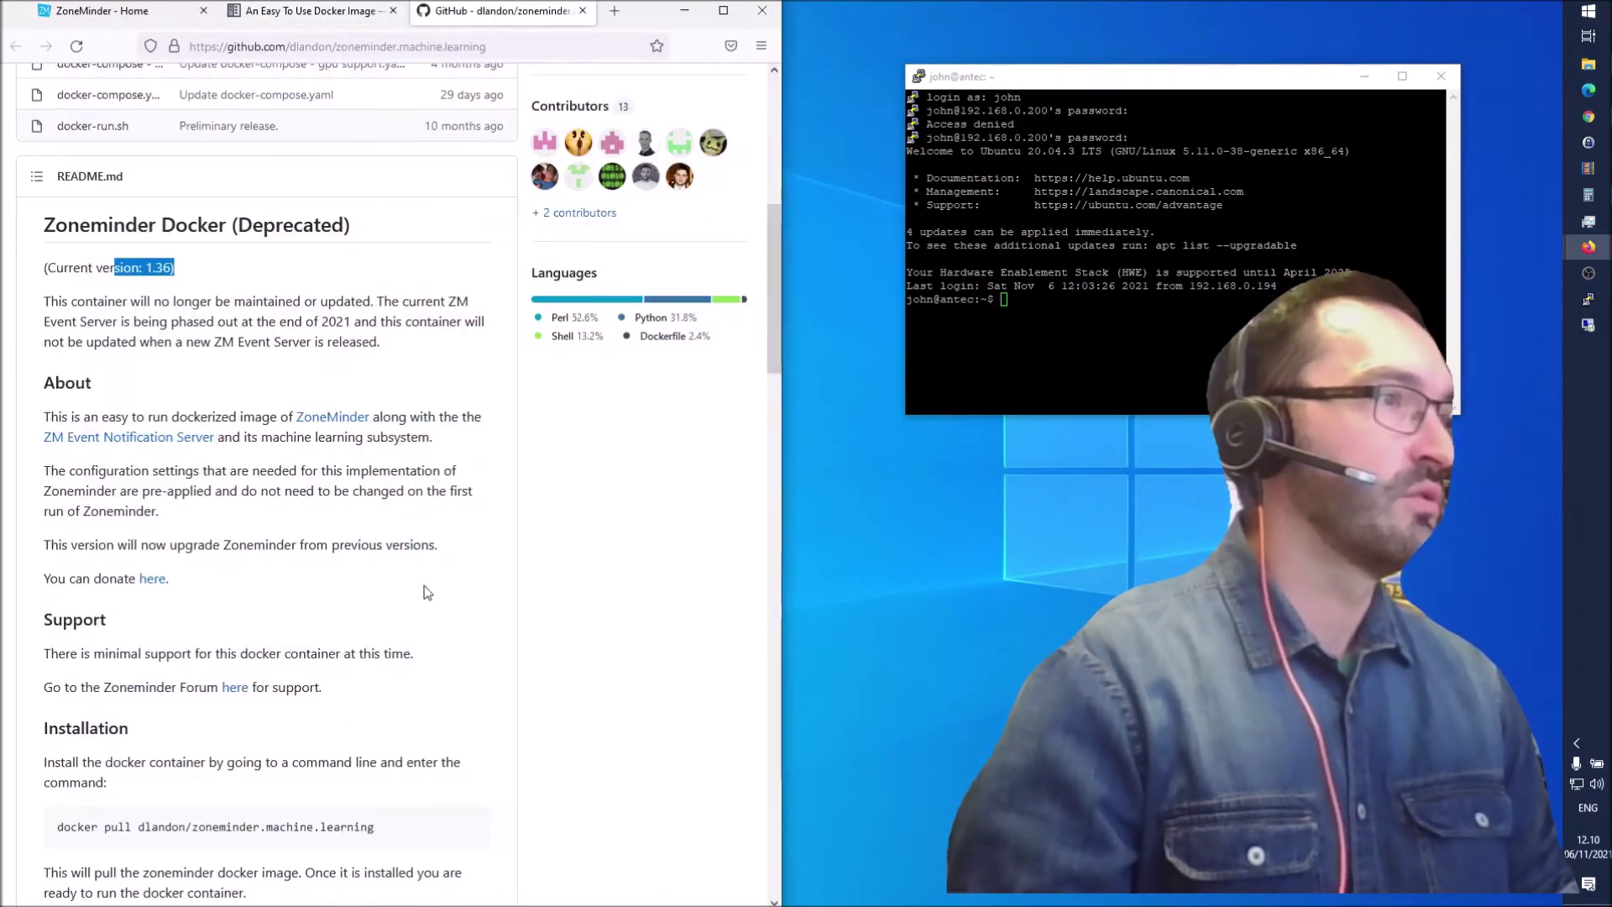
scroll(334, 678, down, 3)
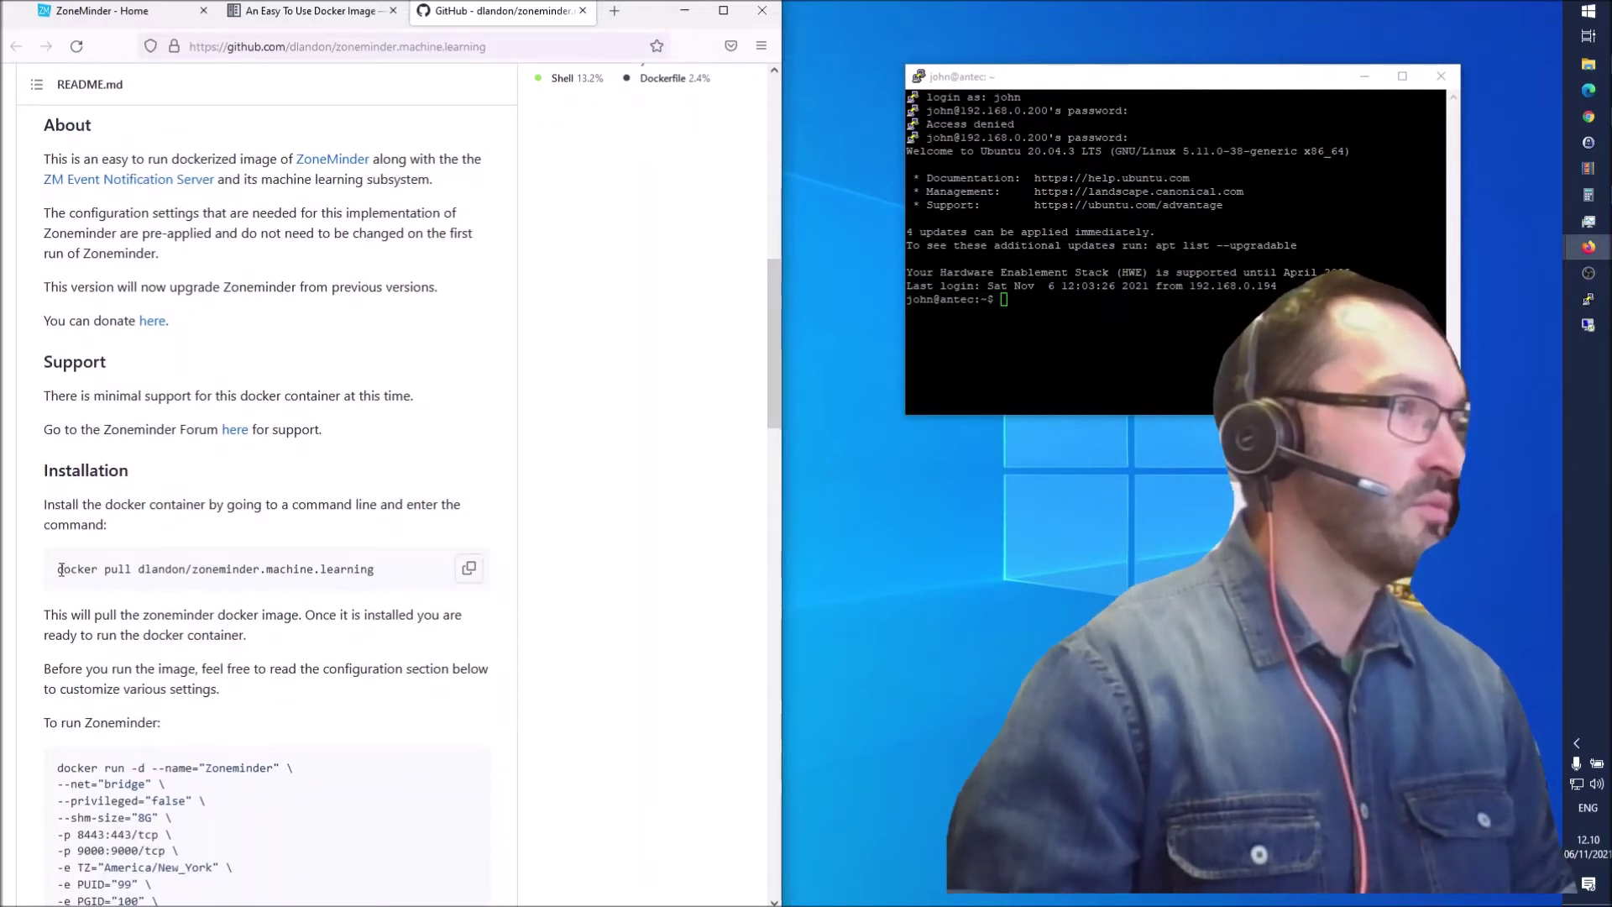
Run 'sudo docker pull dlandon/zoneminder.machine.learning' on the server, after the plain attempt fails.
drag(59, 569, 394, 577)
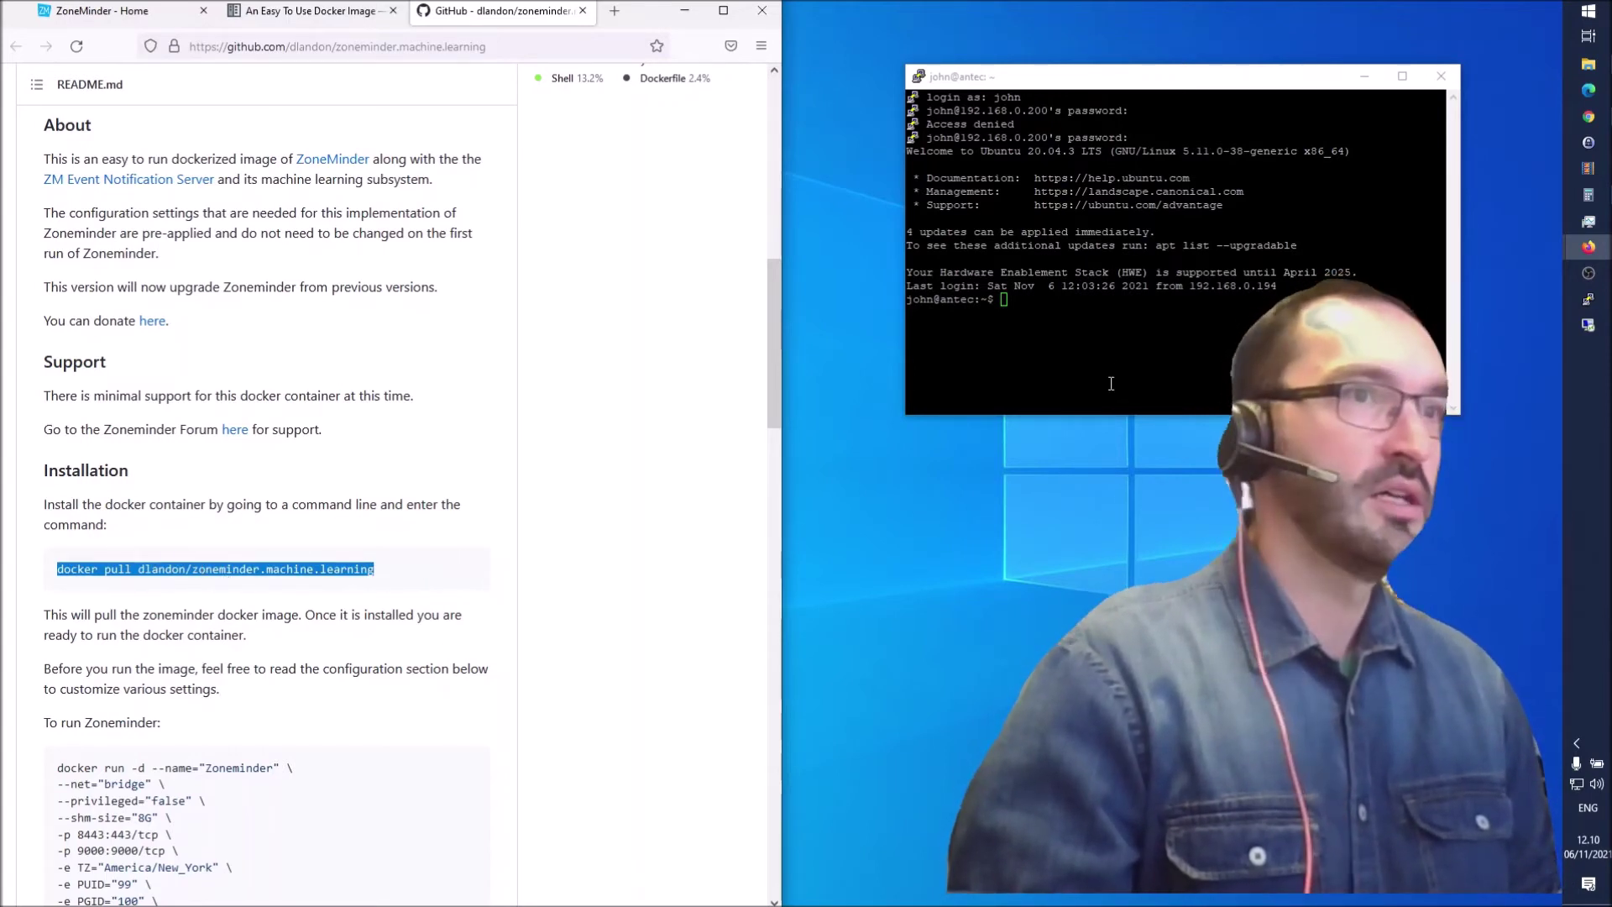
click(1103, 356)
key(Return)
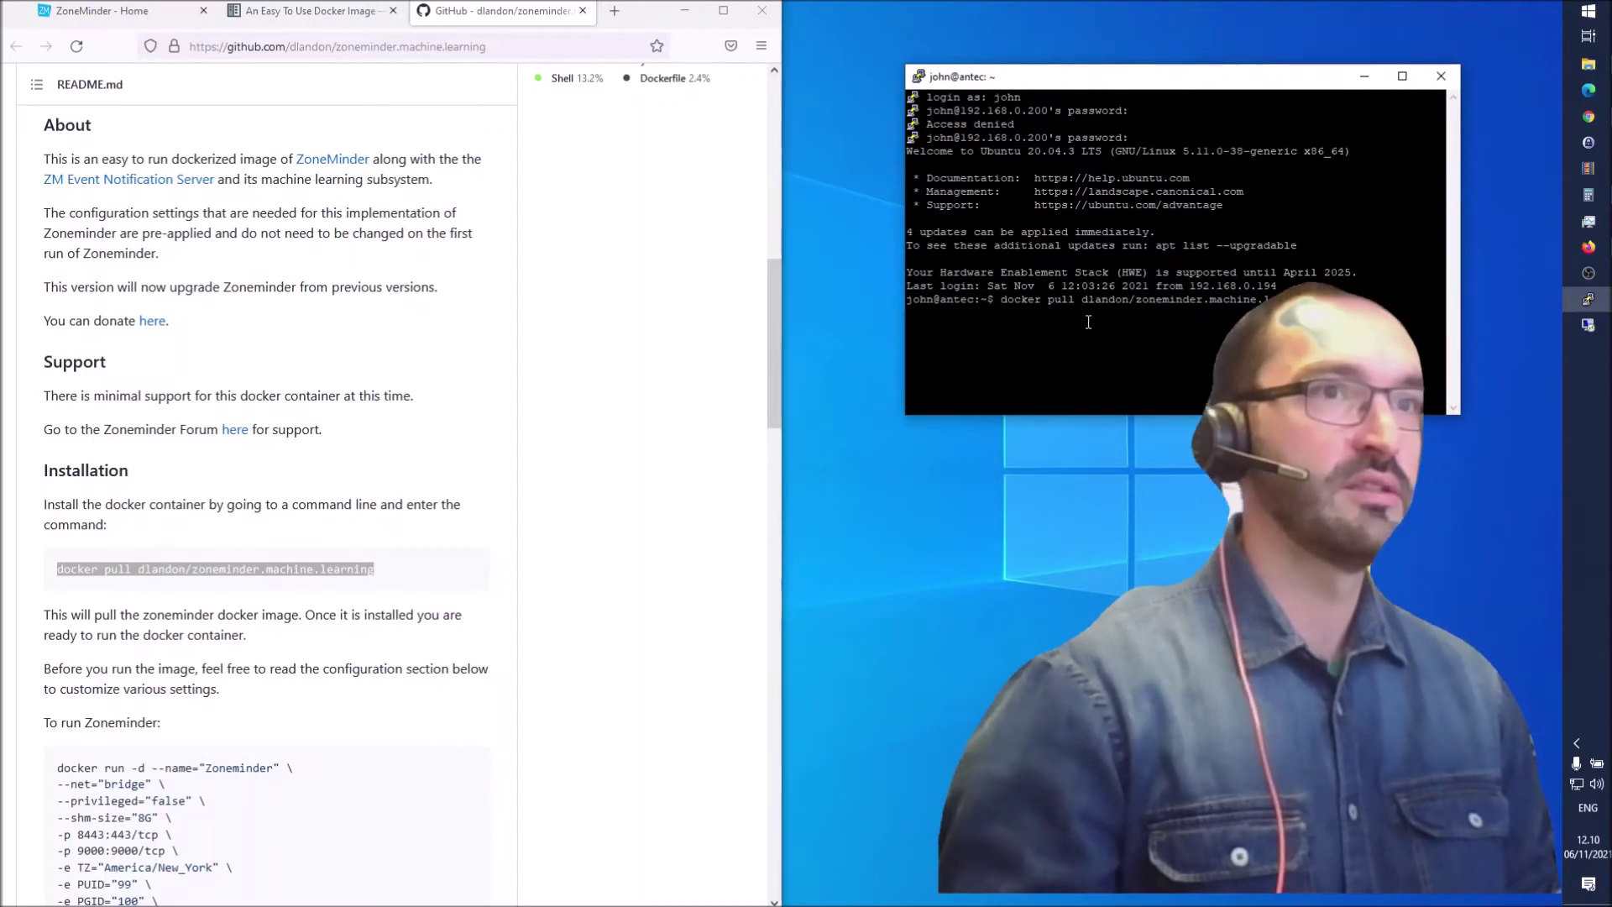
key(Up)
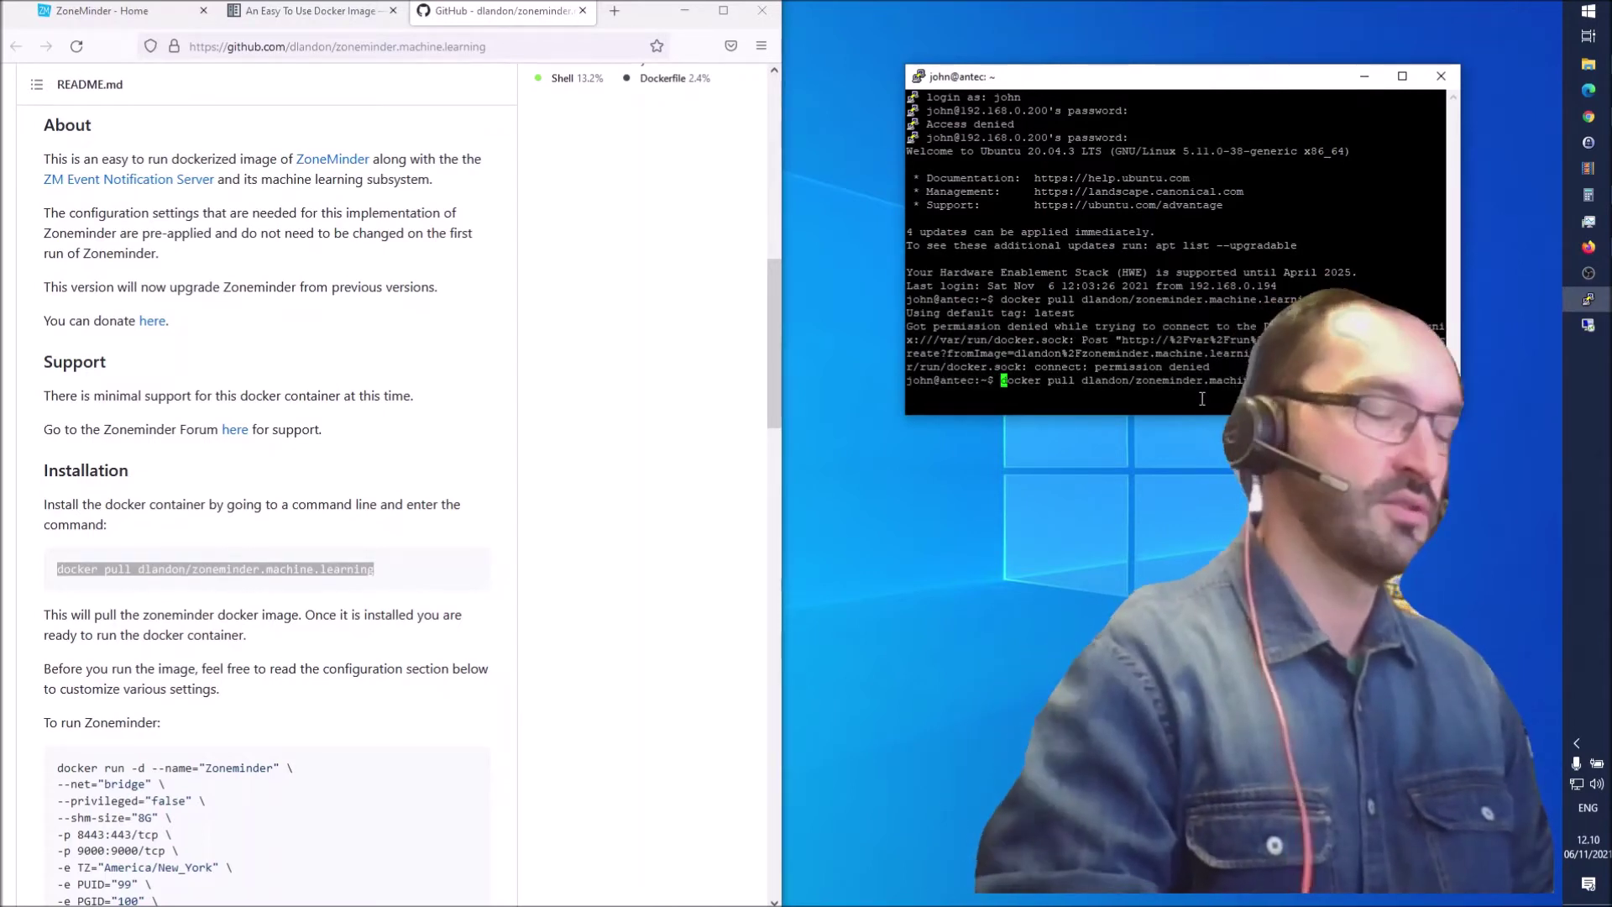
key(Home)
text(sudo)
key(Return)
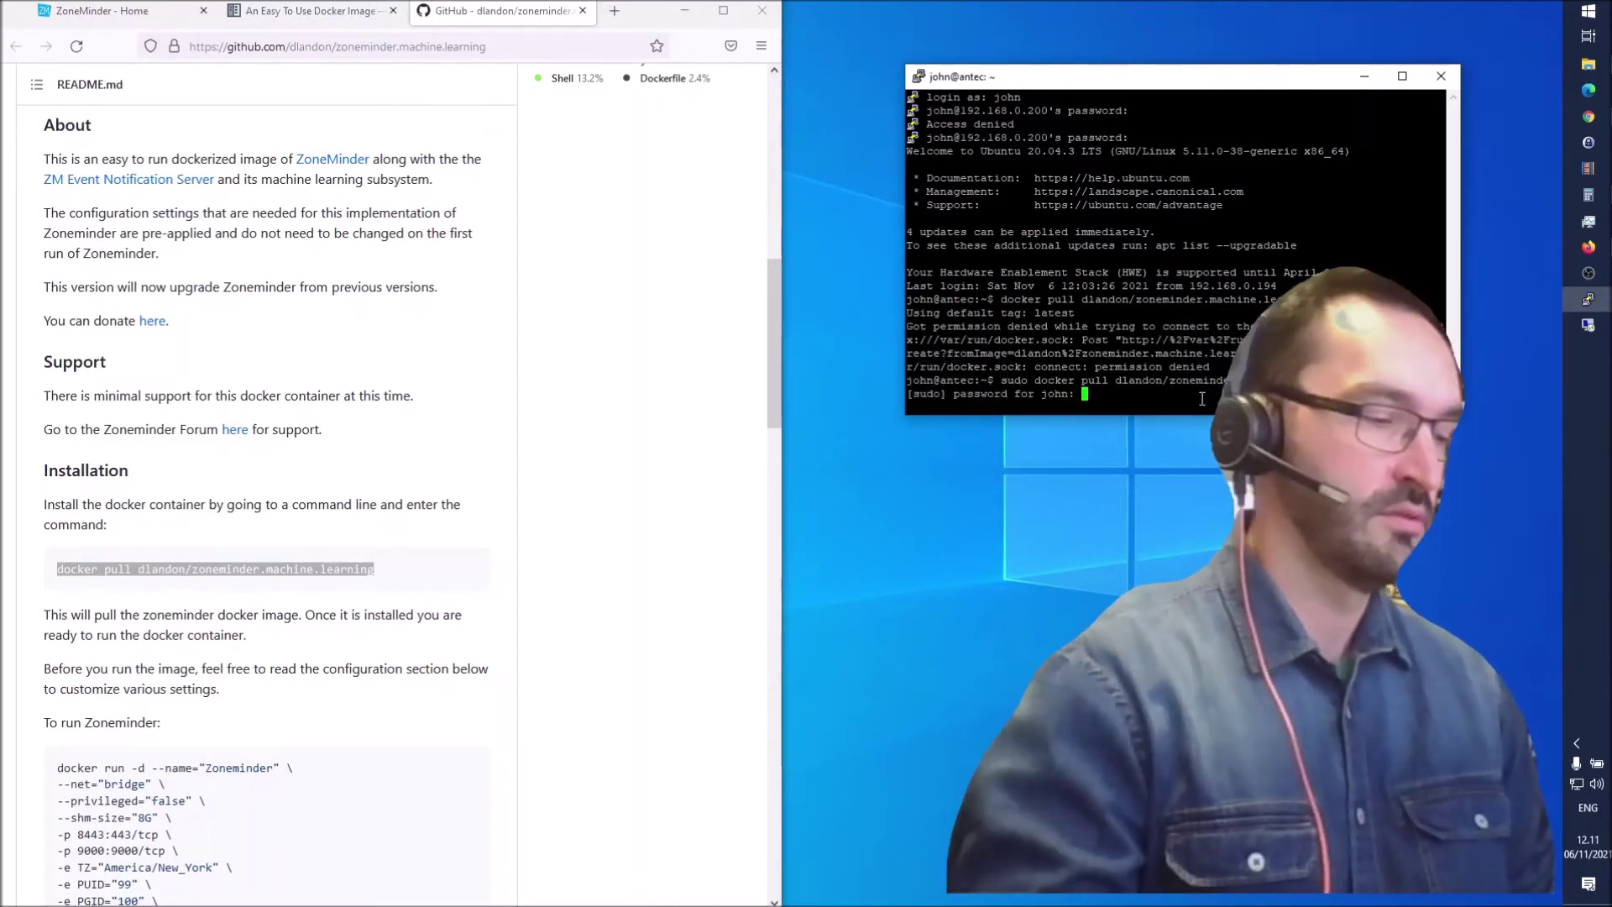
key(Return)
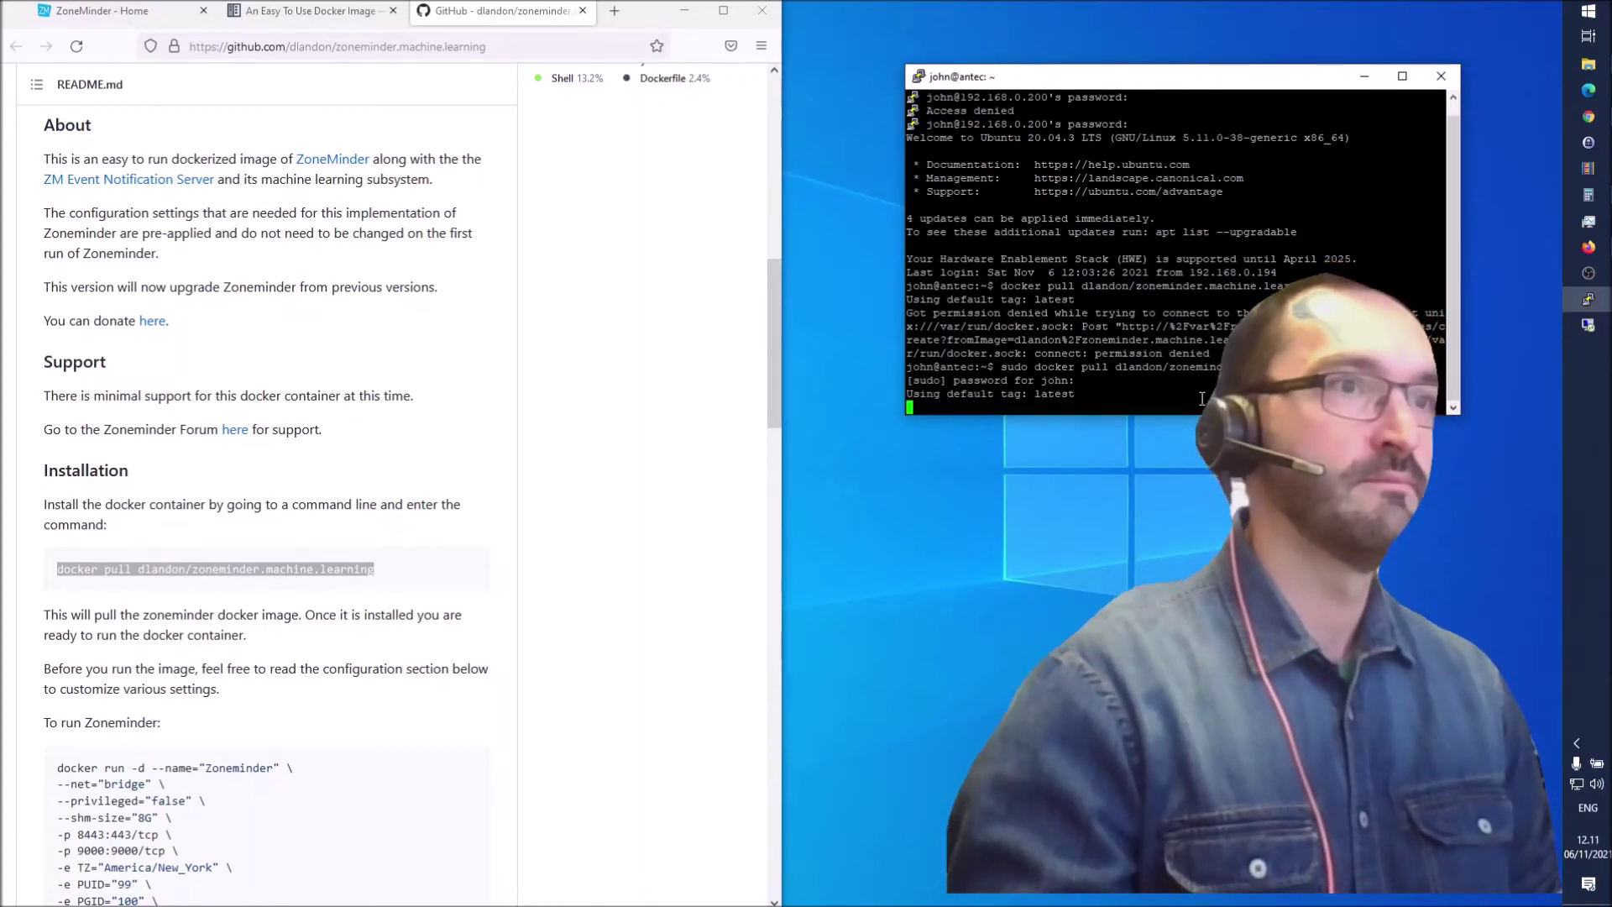
Wait for the image download to finish, then get a fresh shell prompt.
click(380, 583)
scroll(380, 583, up, 2)
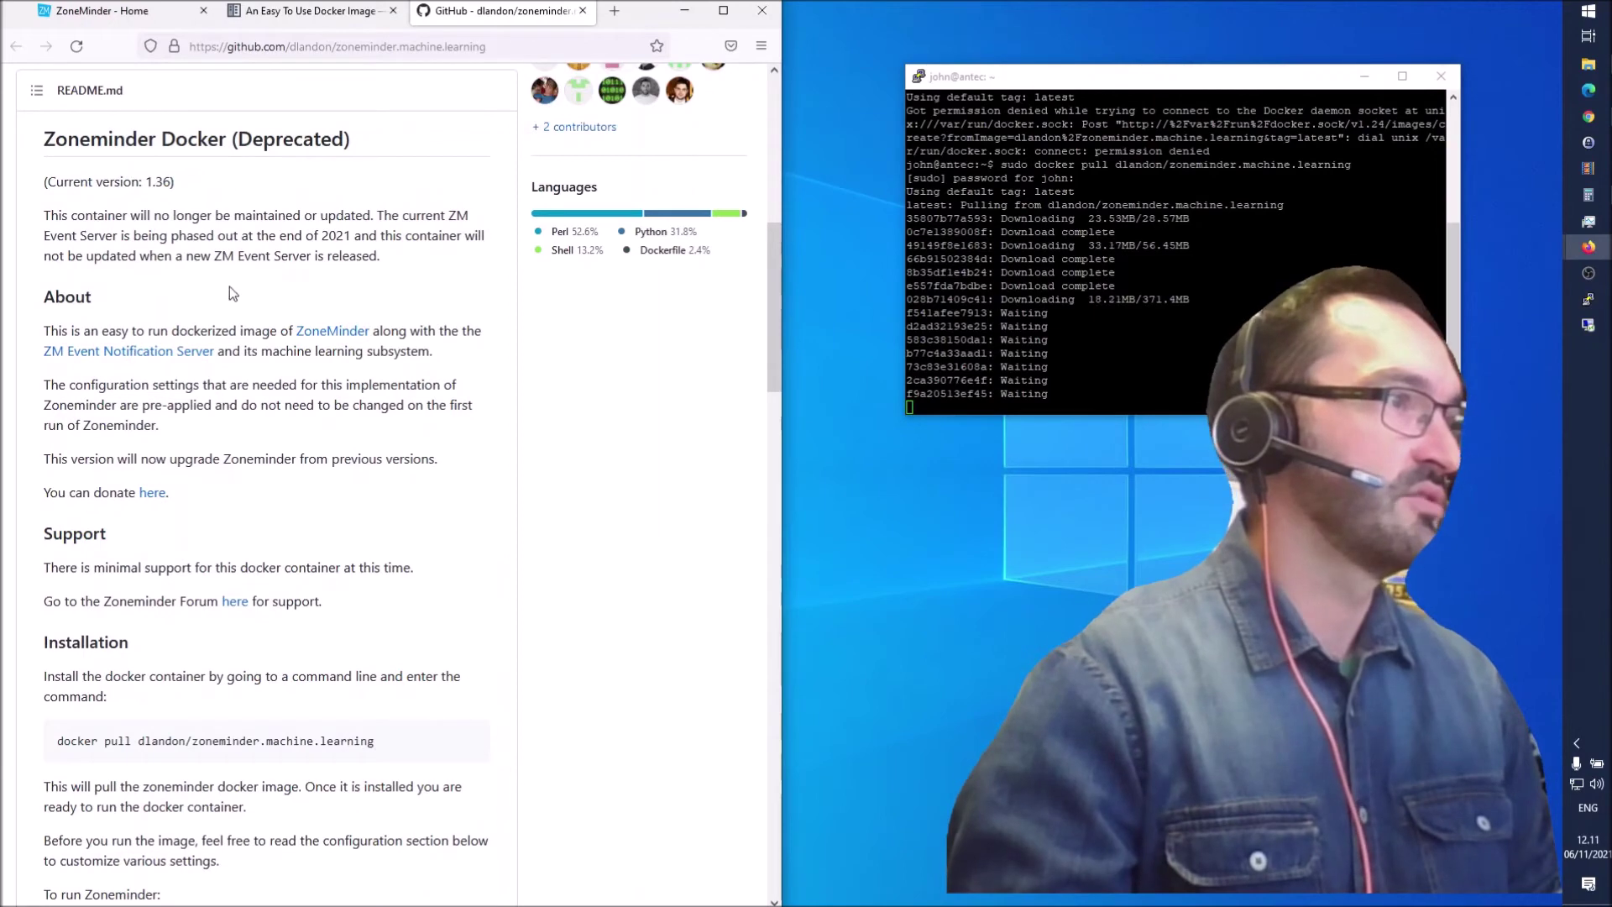
scroll(266, 725, down, 3)
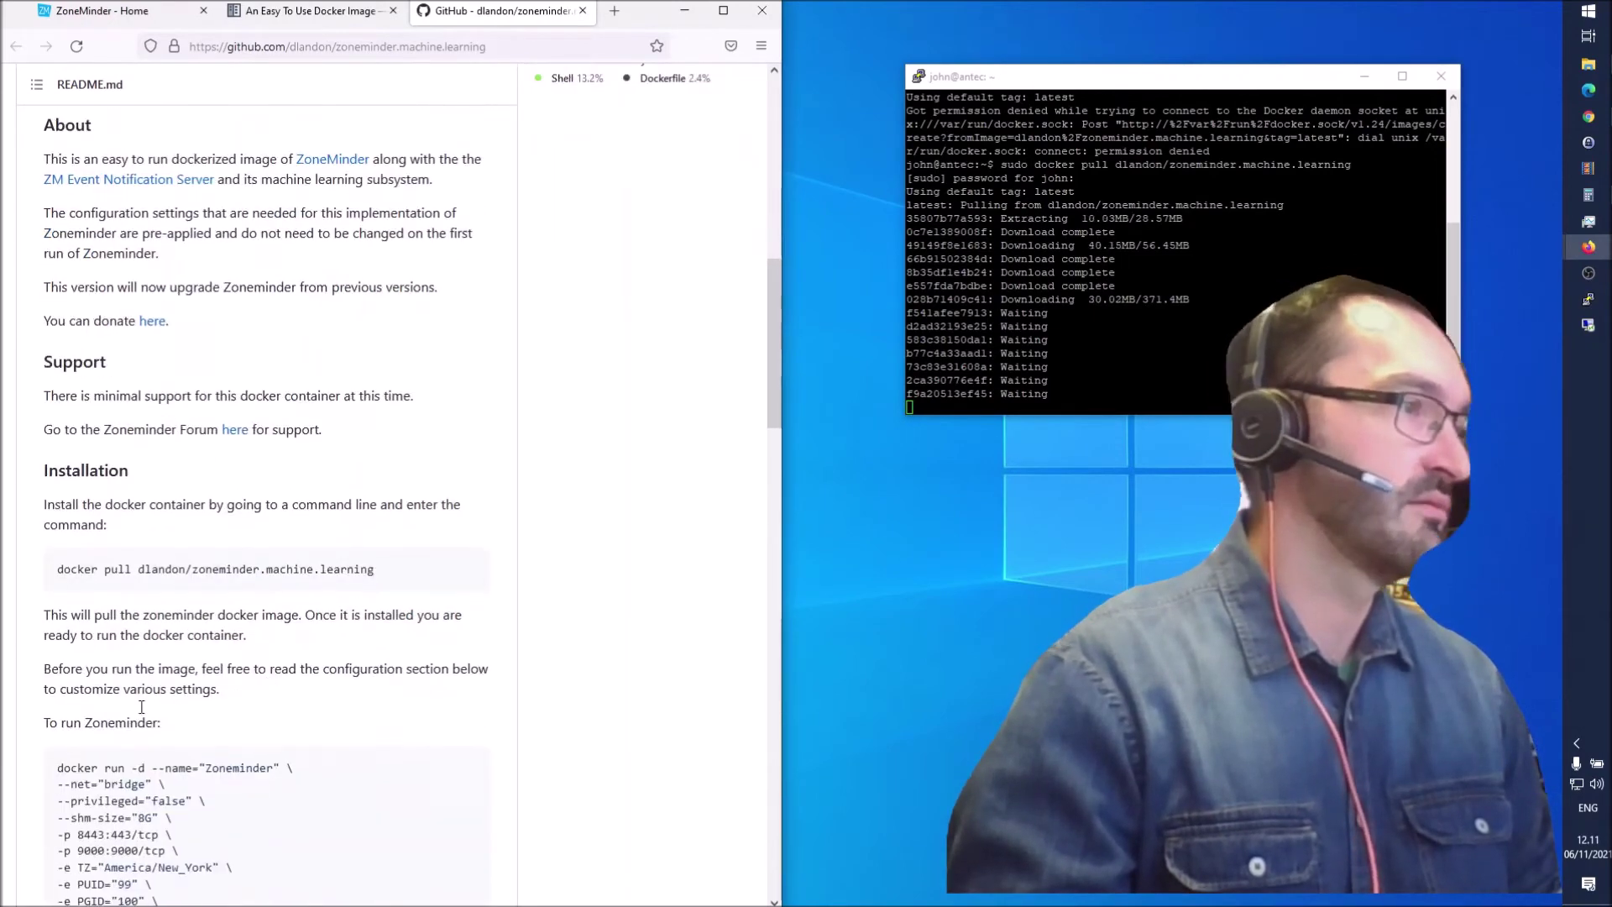
scroll(202, 655, up, 1)
scroll(103, 642, down, 3)
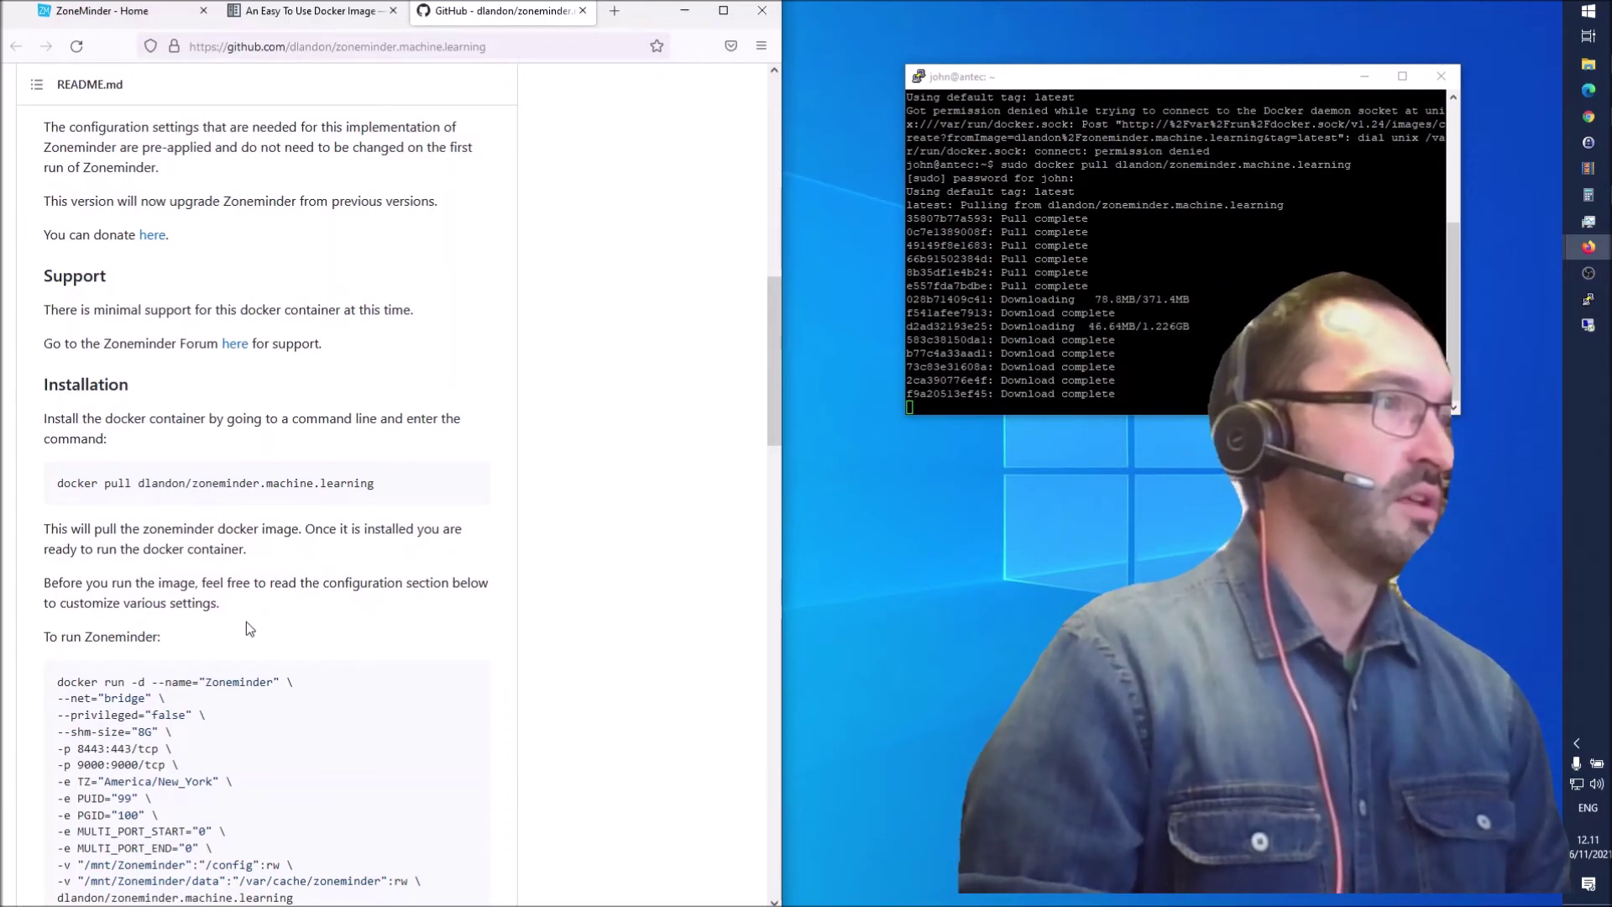
scroll(235, 639, down, 3)
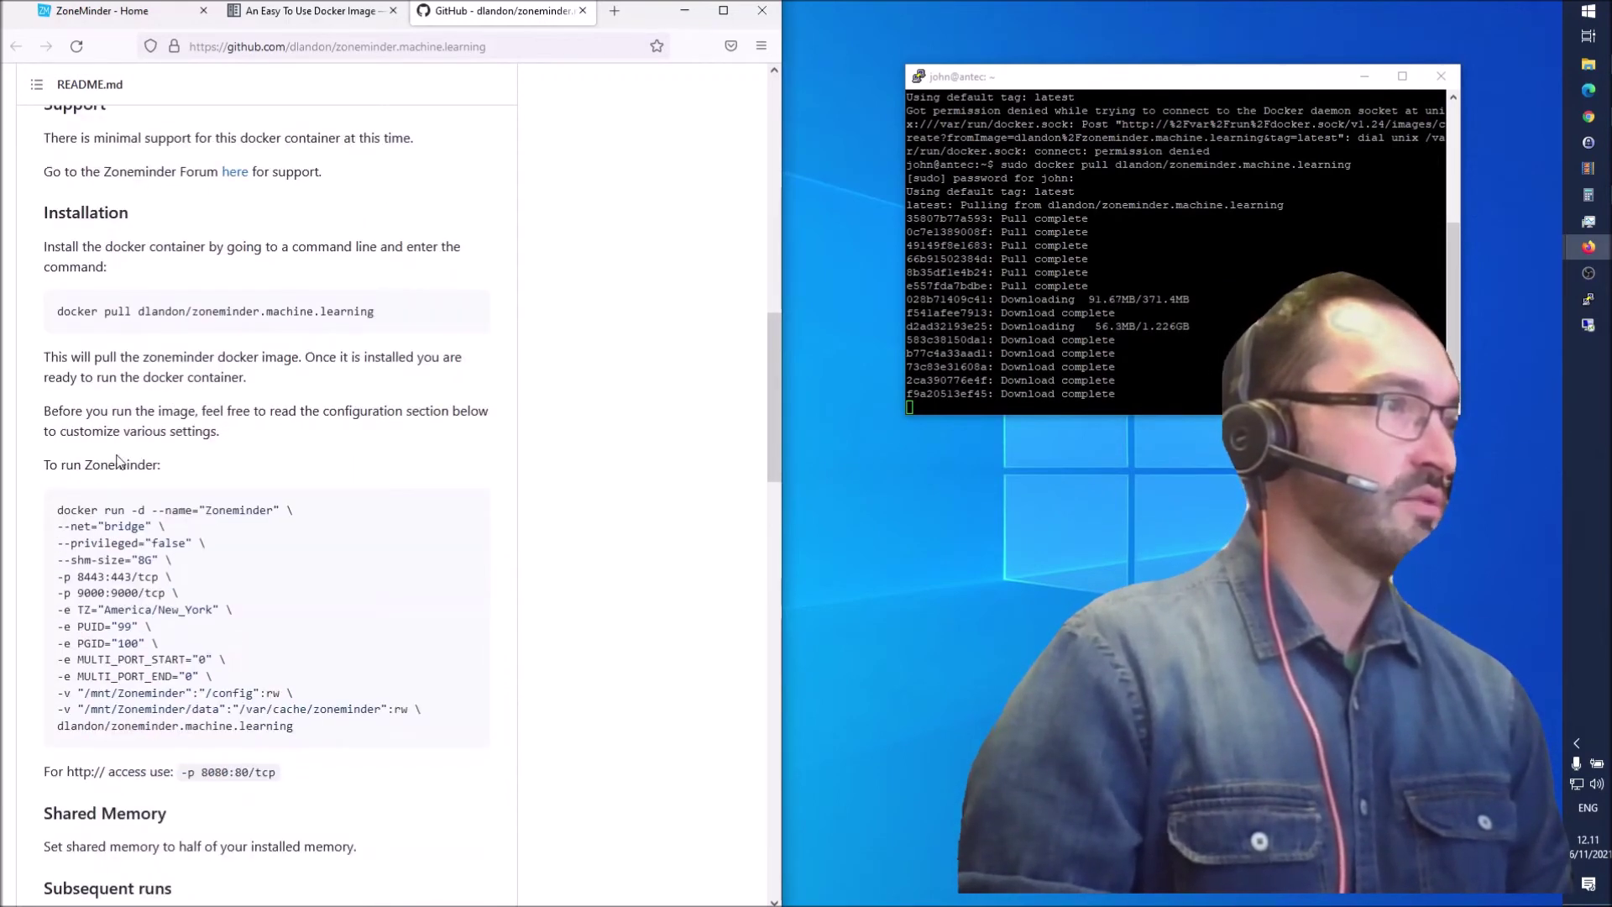
mouse_move(251, 781)
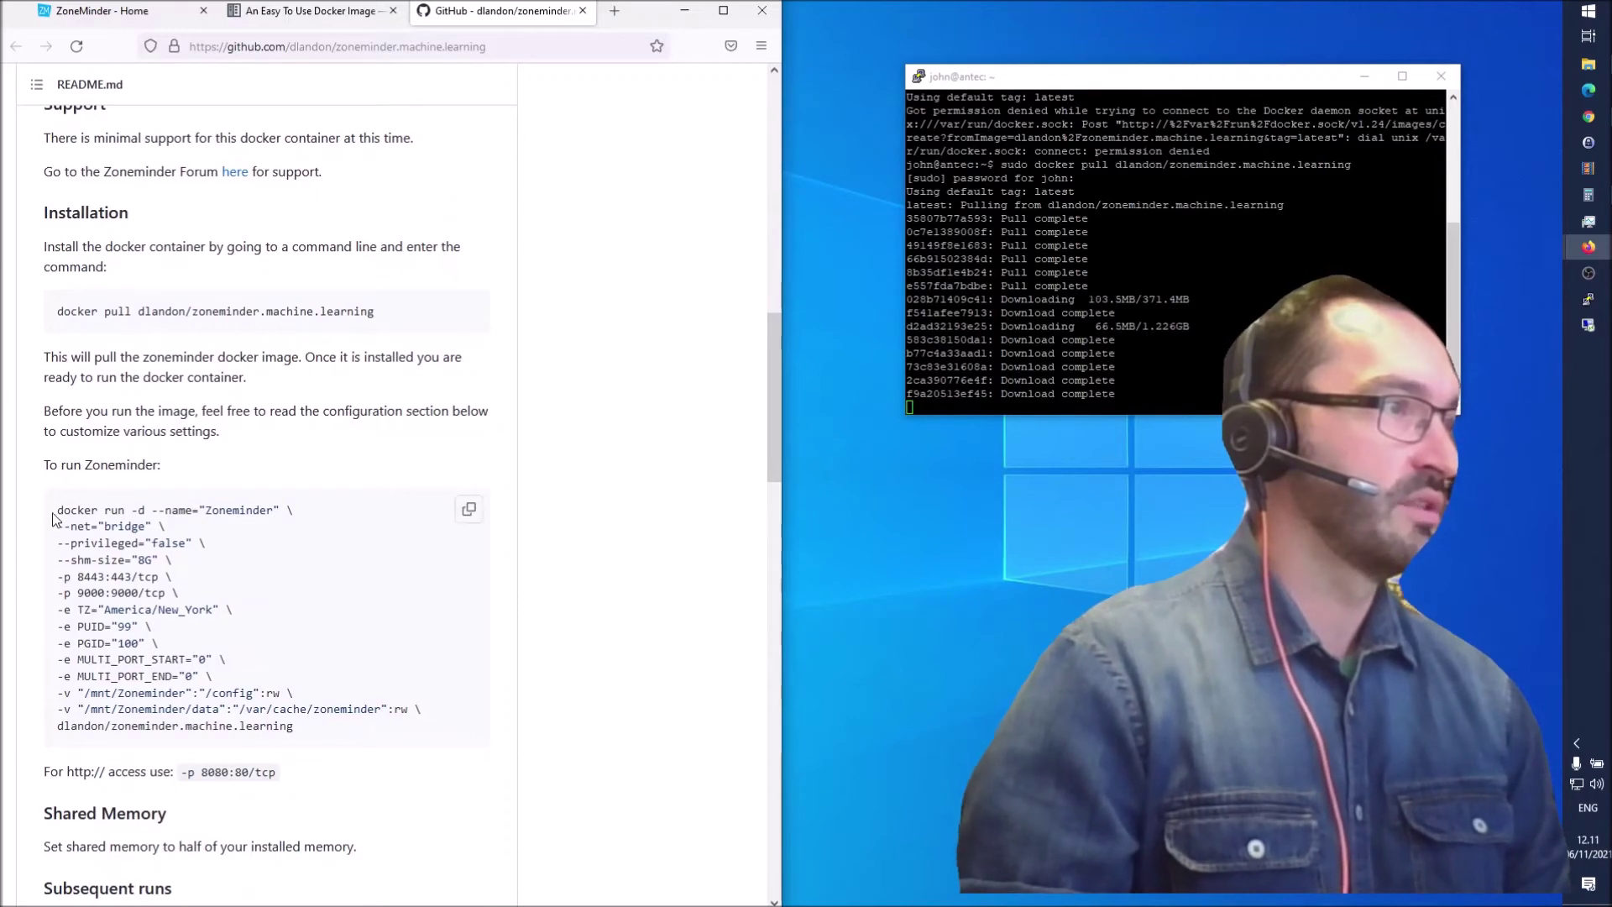
scroll(55, 517, down, 3)
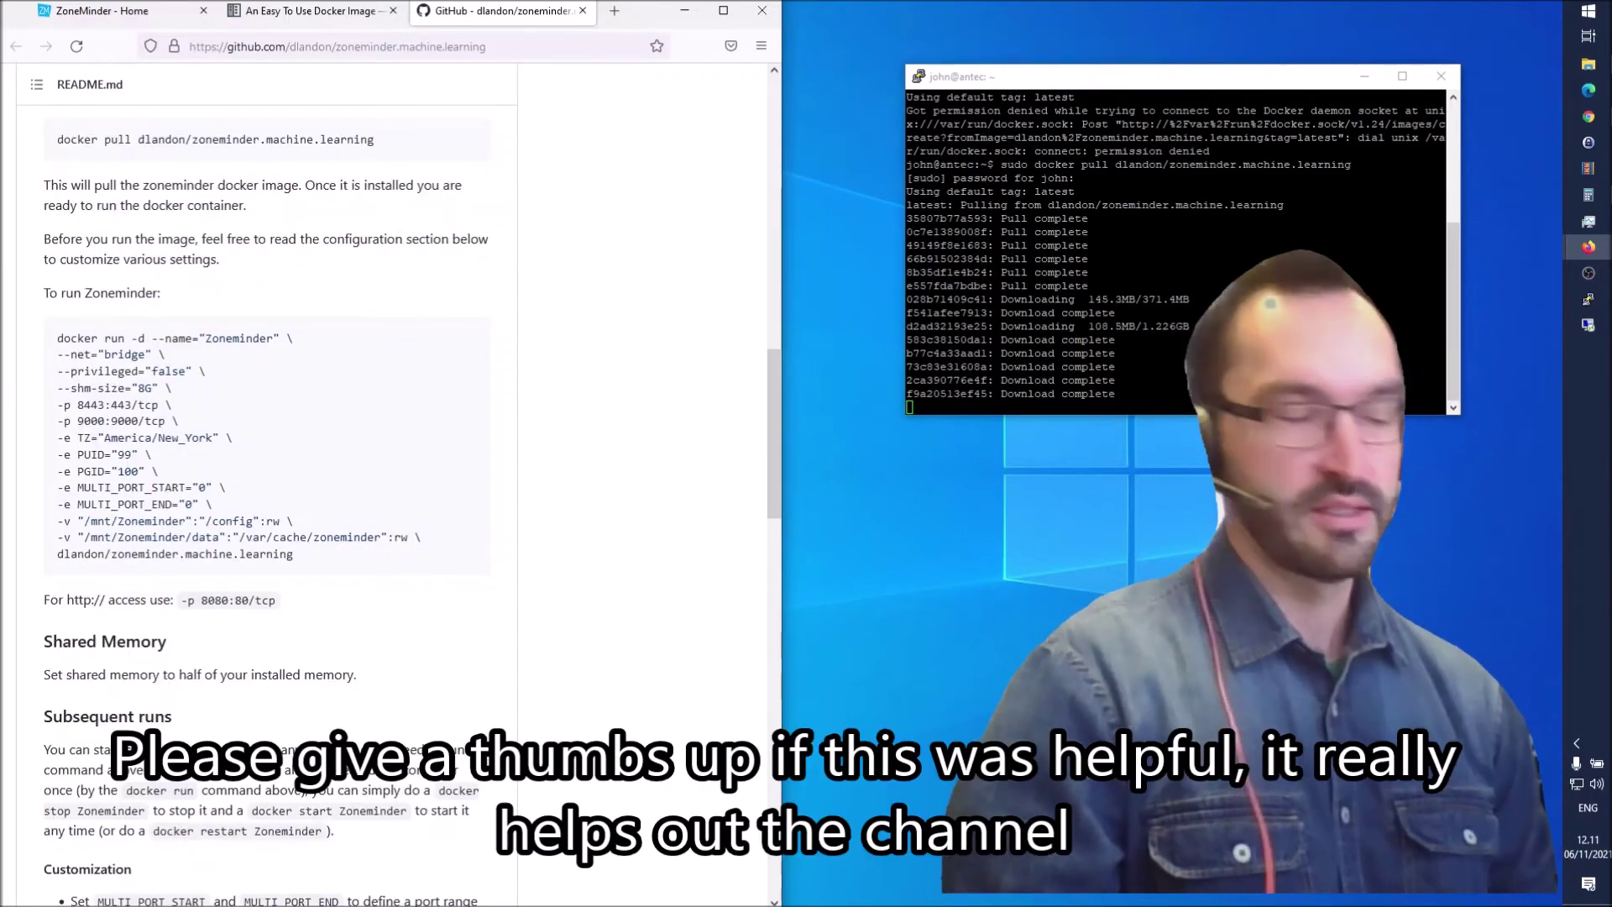
scroll(266, 504, up, 2)
click(1097, 225)
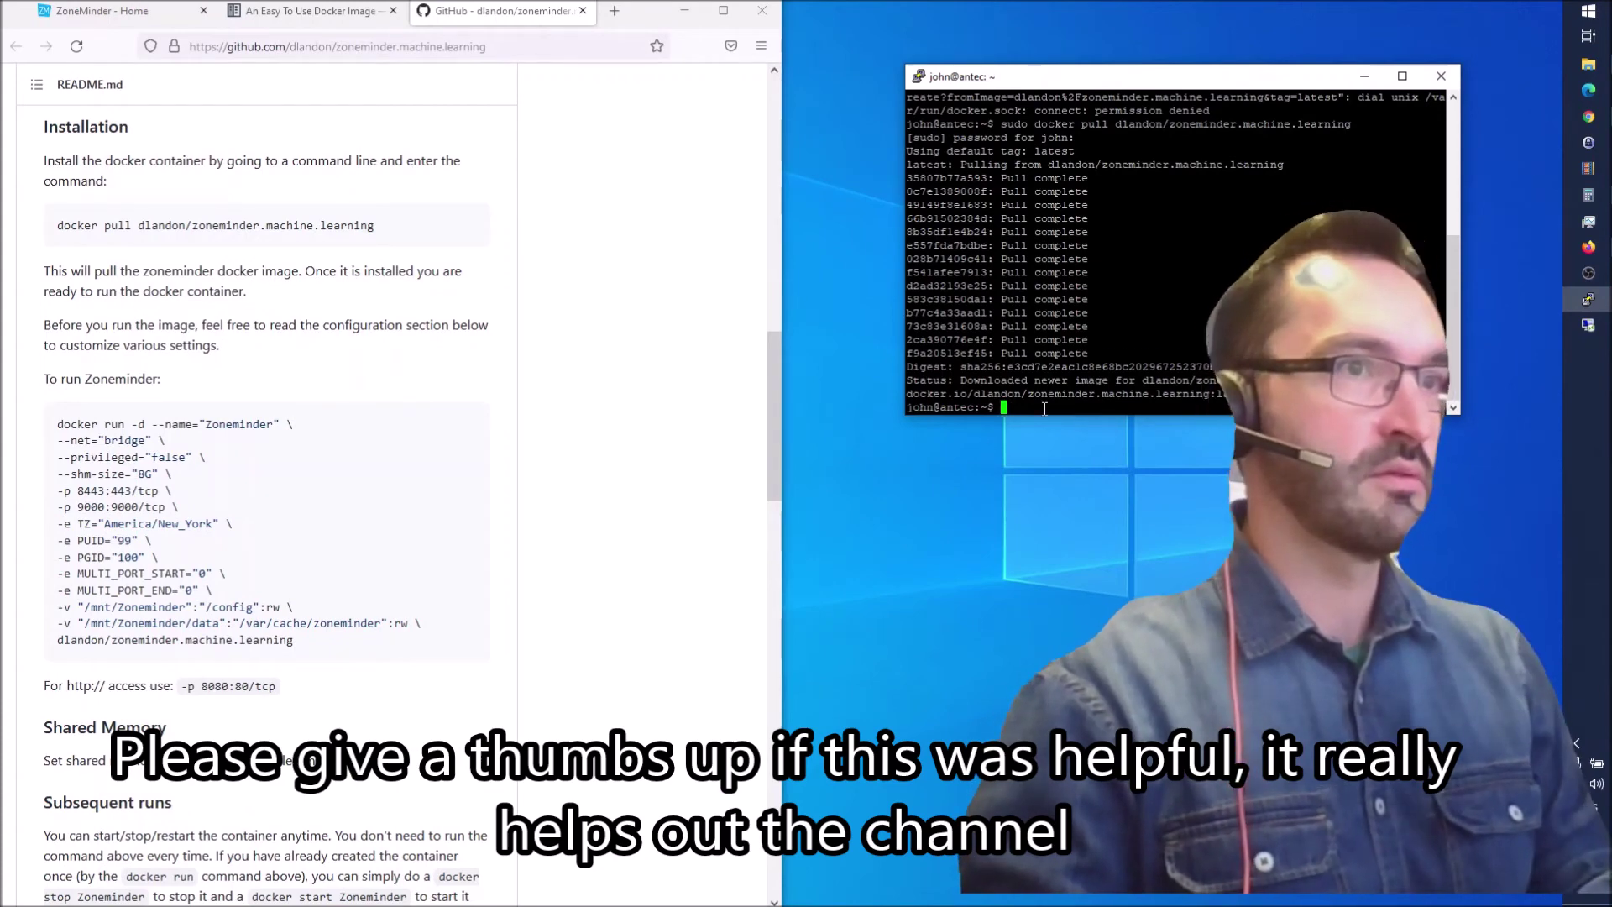
key(Return)
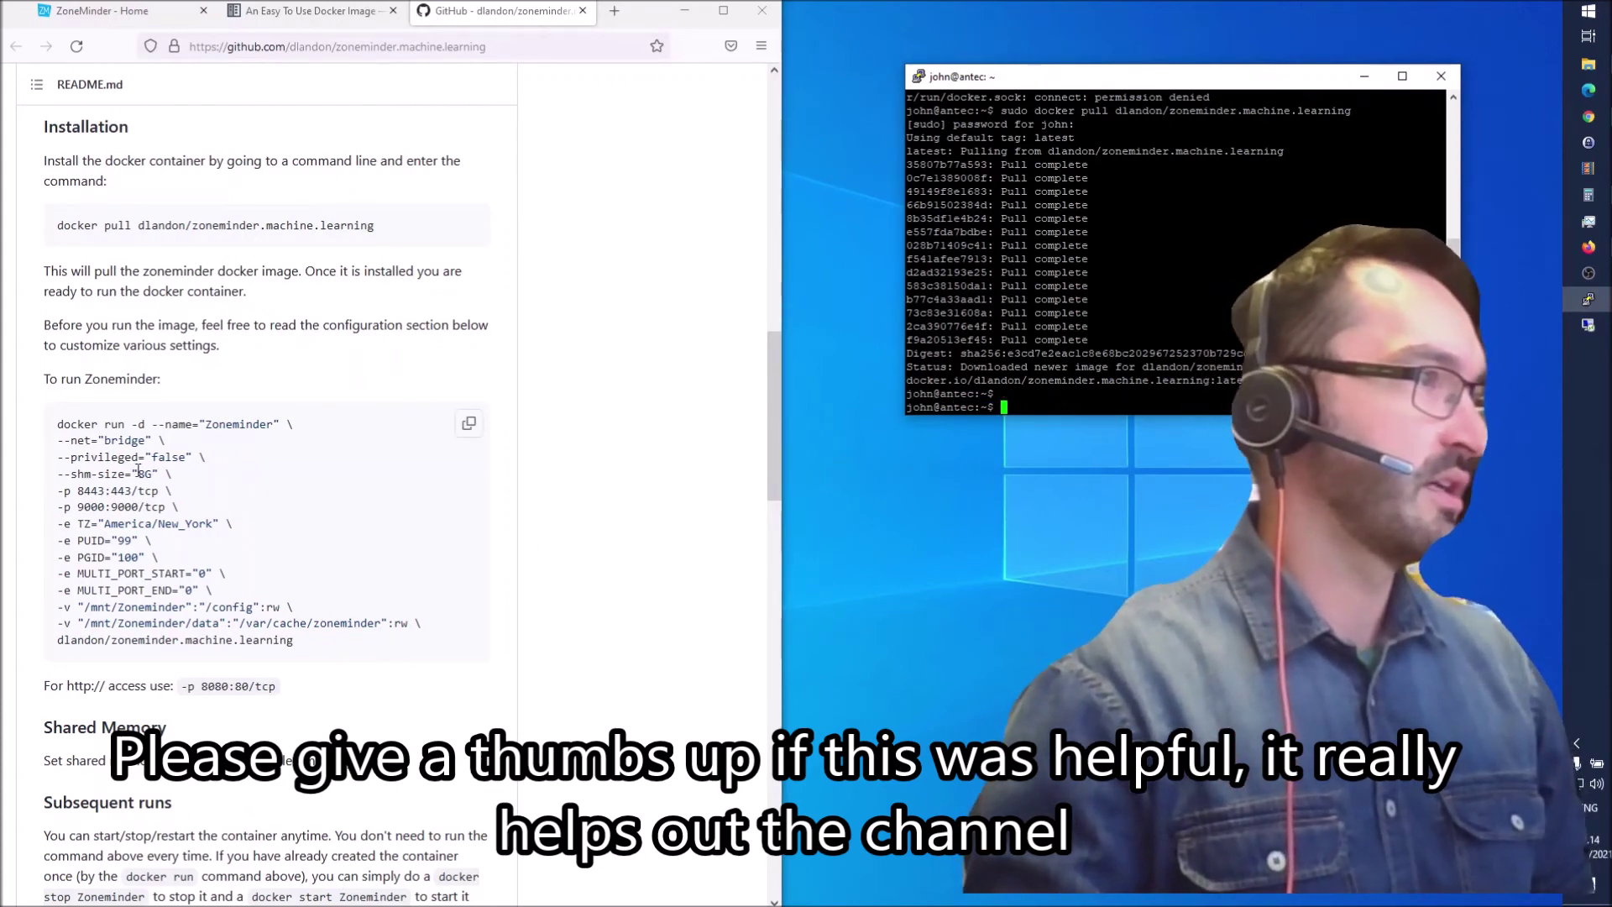
mouse_move(240, 530)
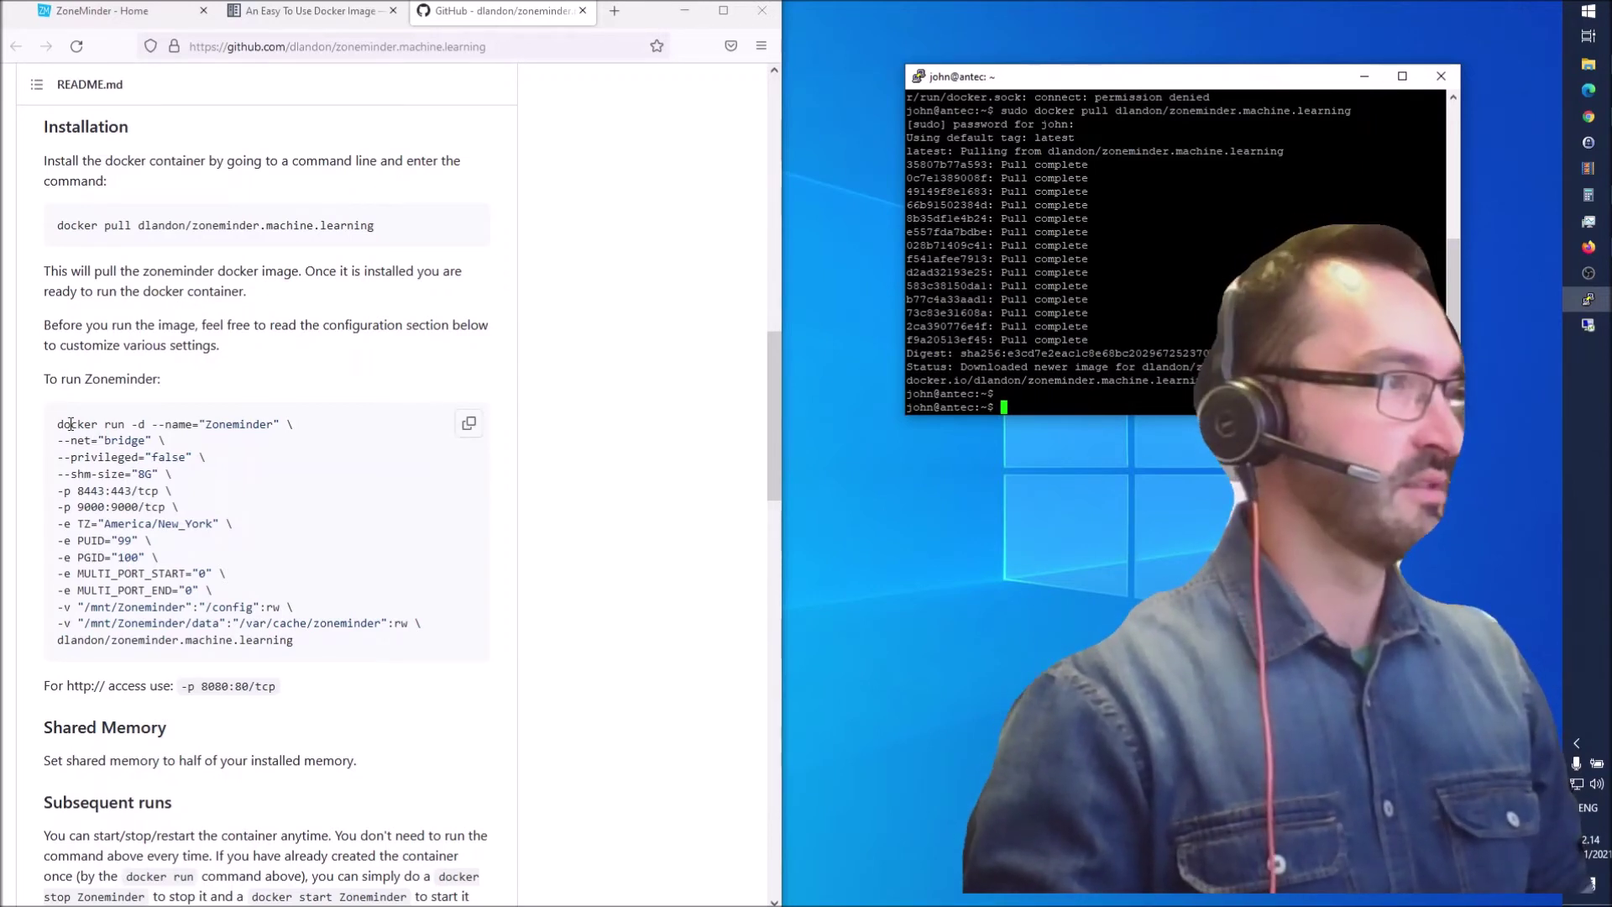
Copy the README's docker run block and paste it after sudo in PuTTY.
click(467, 432)
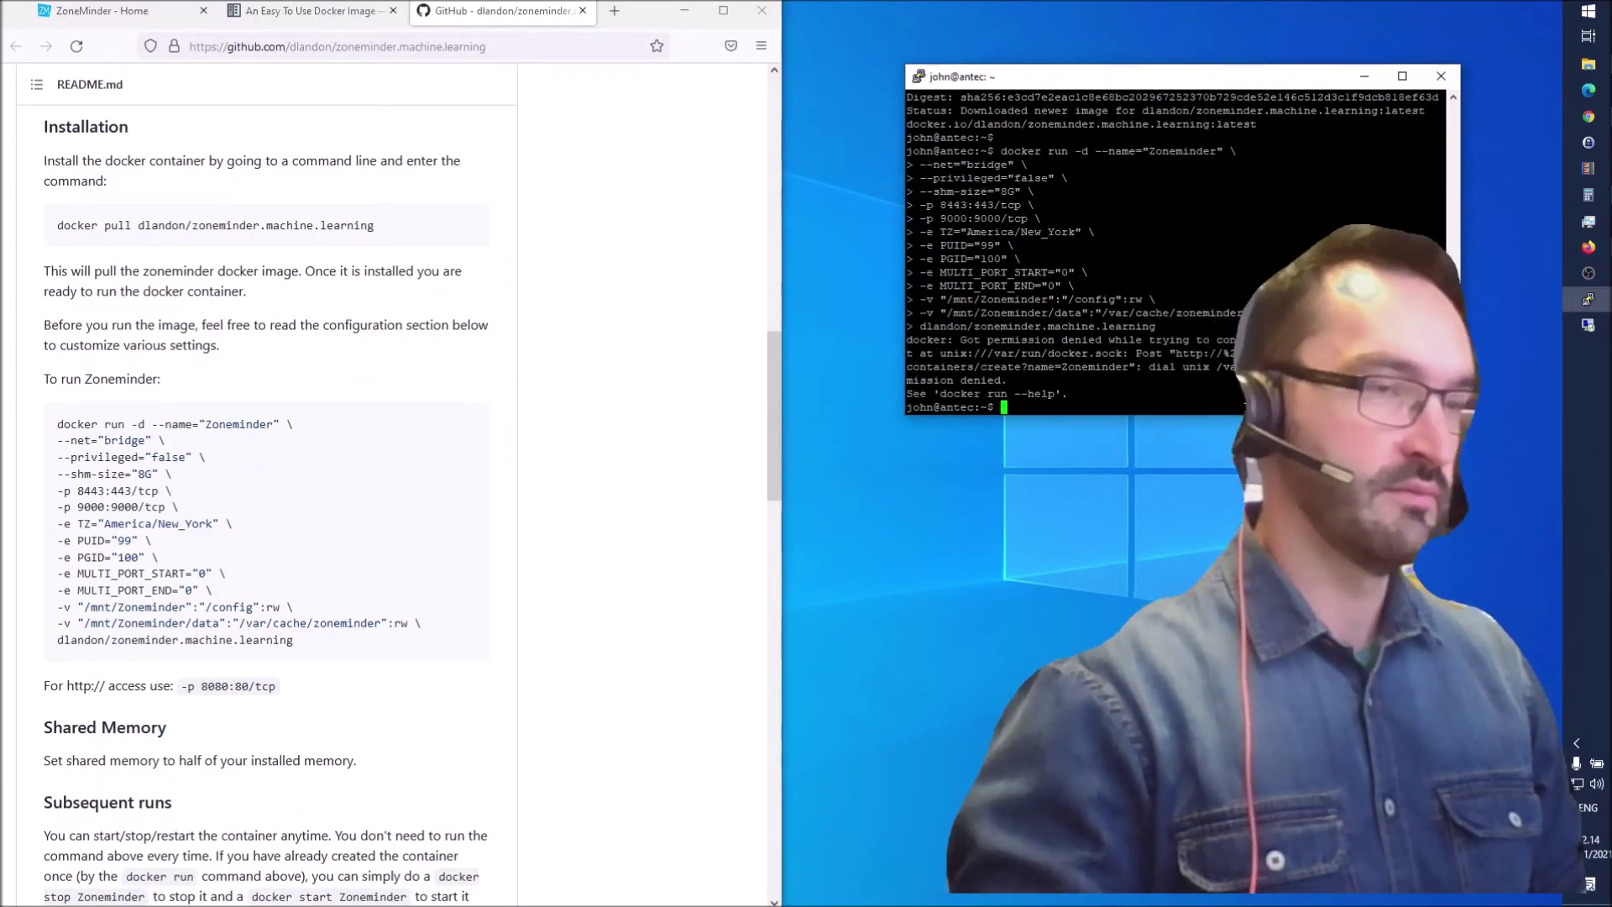
text(sud)
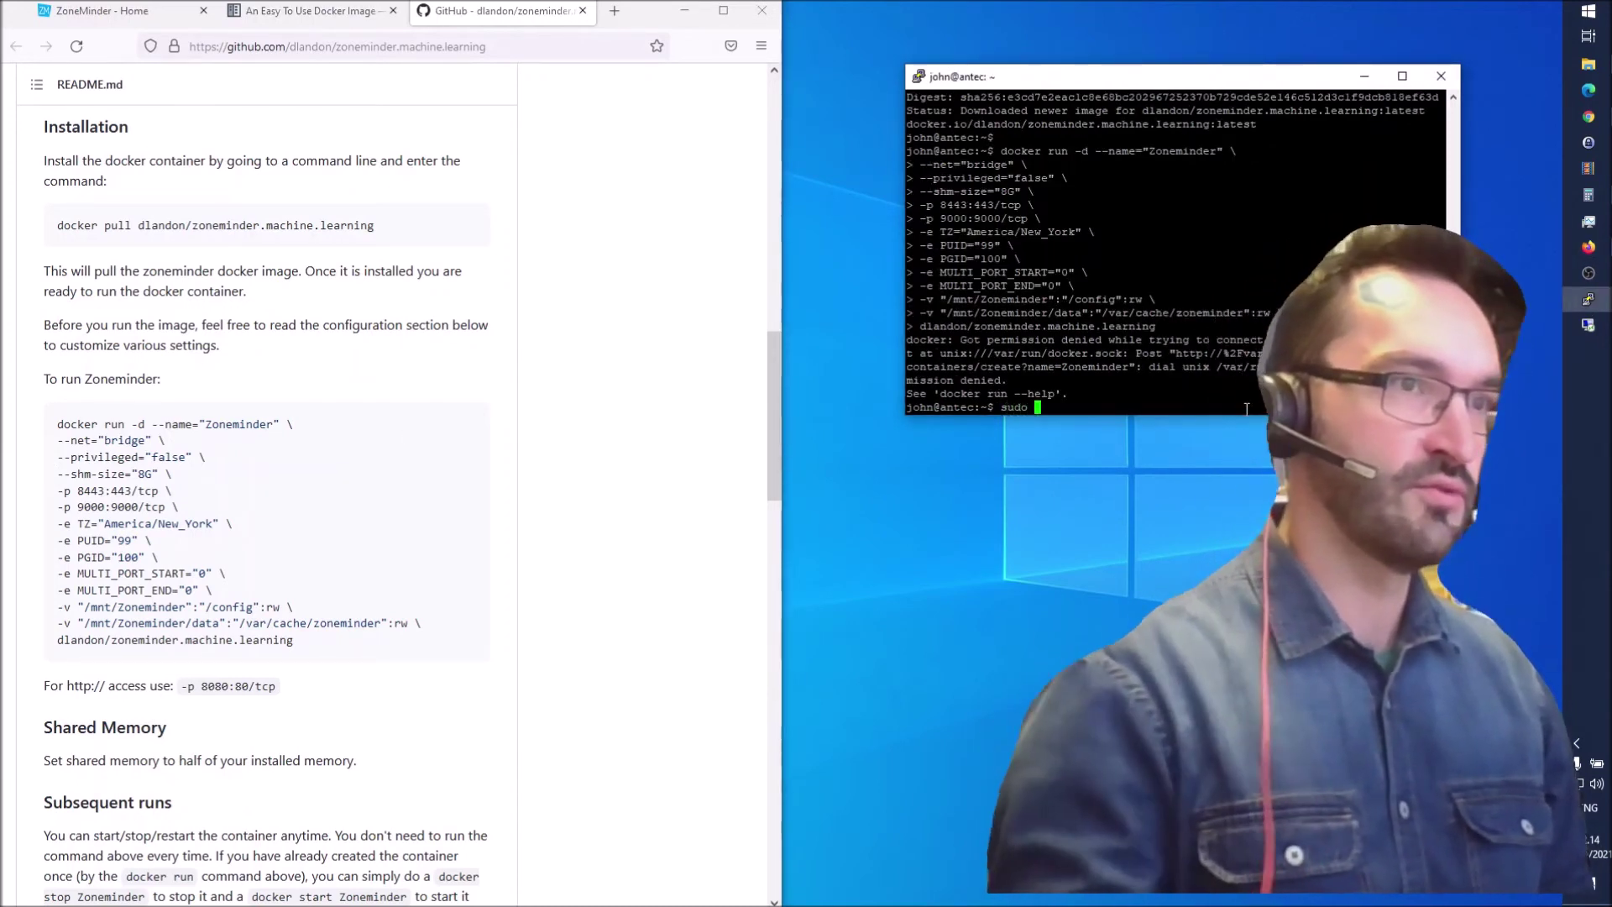
text(o)
right_click(1241, 404)
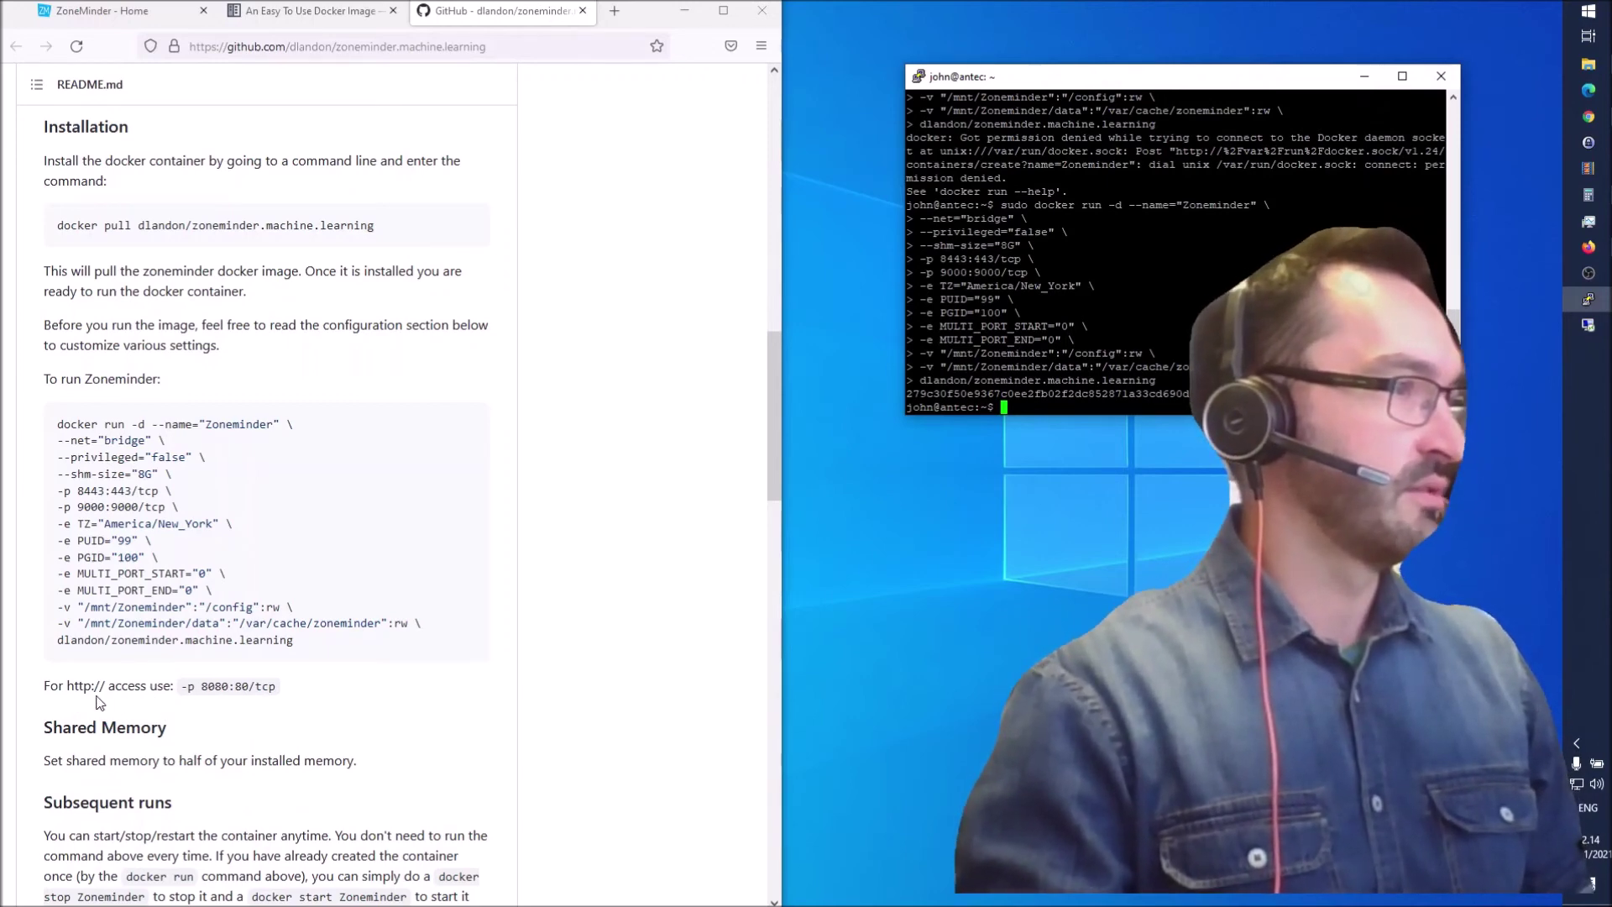
scroll(230, 705, down, 5)
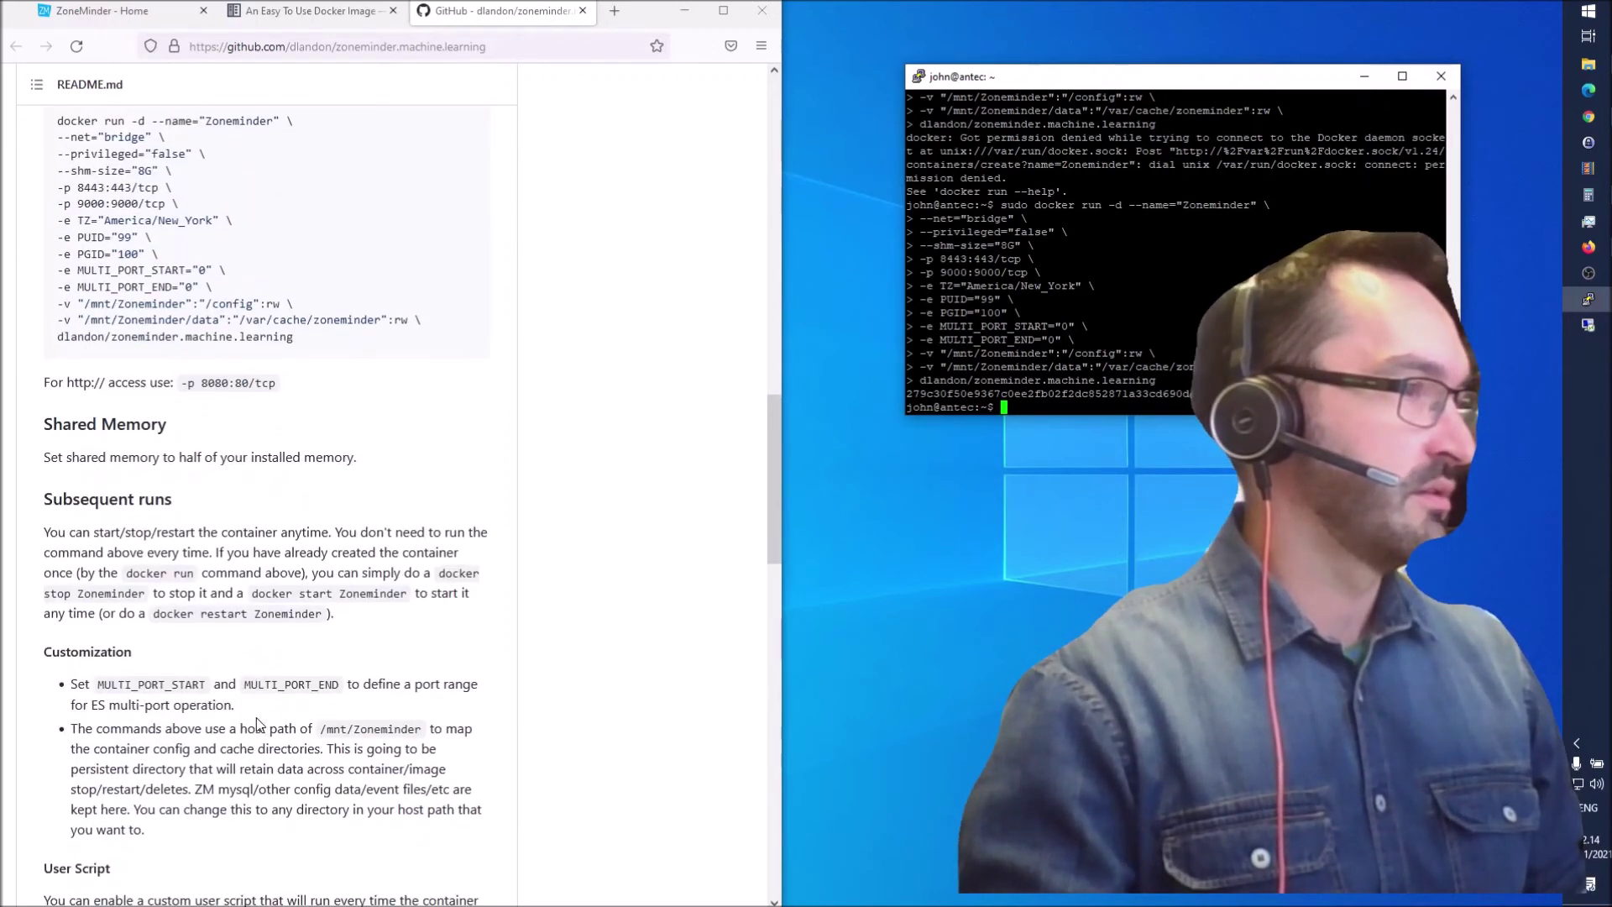
scroll(241, 709, down, 4)
scroll(257, 716, down, 4)
scroll(258, 716, down, 6)
scroll(258, 716, down, 4)
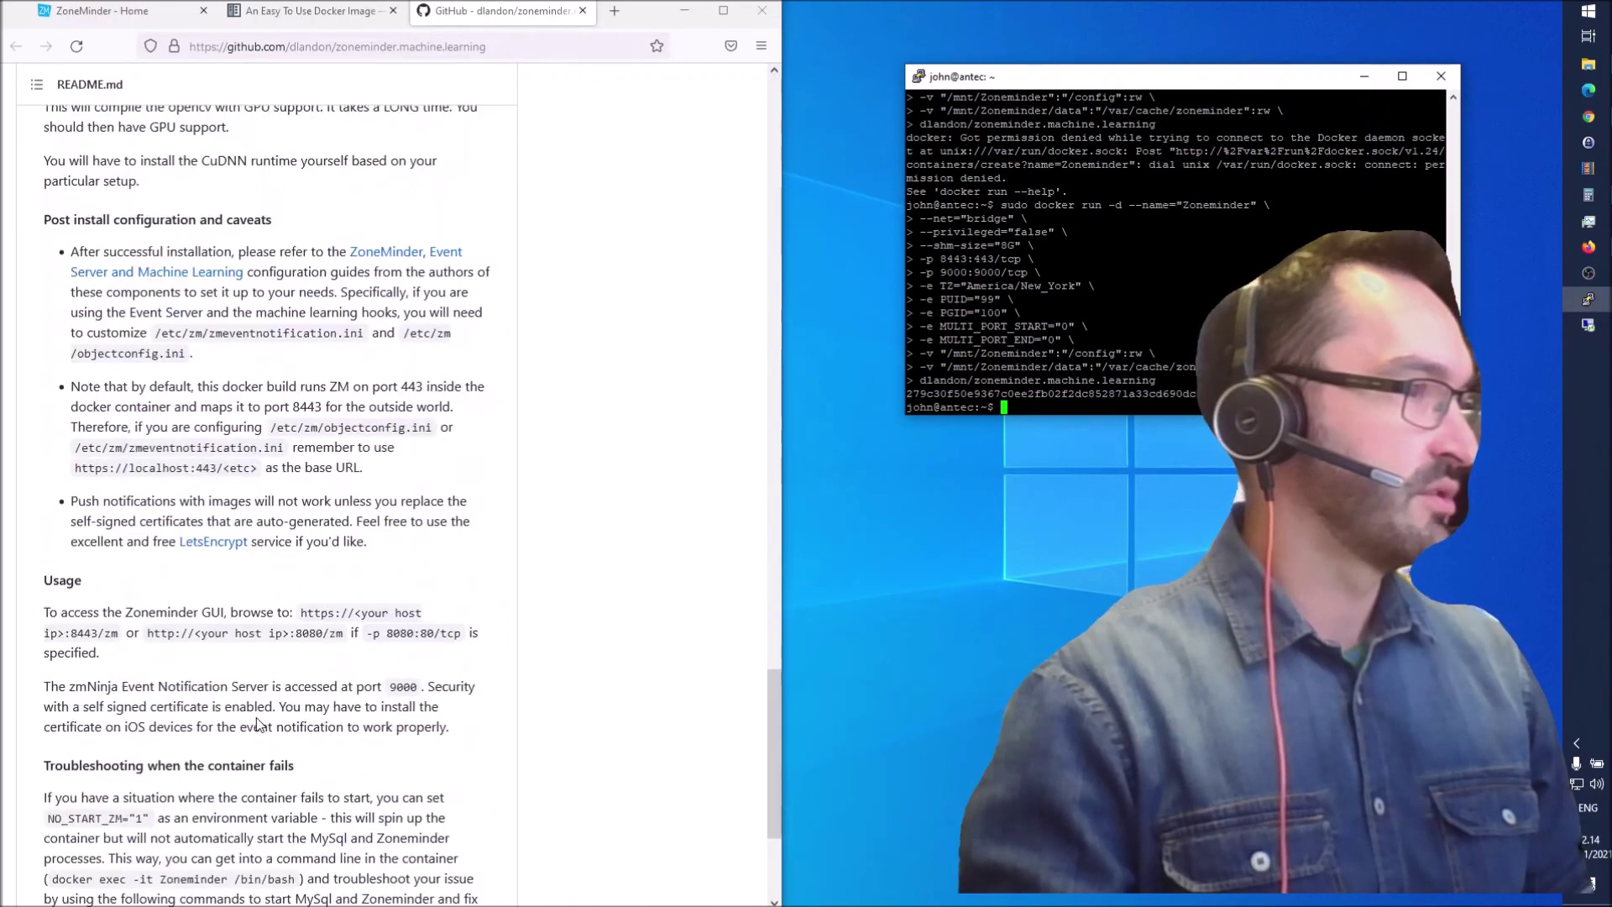
scroll(257, 718, down, 3)
scroll(256, 719, down, 1)
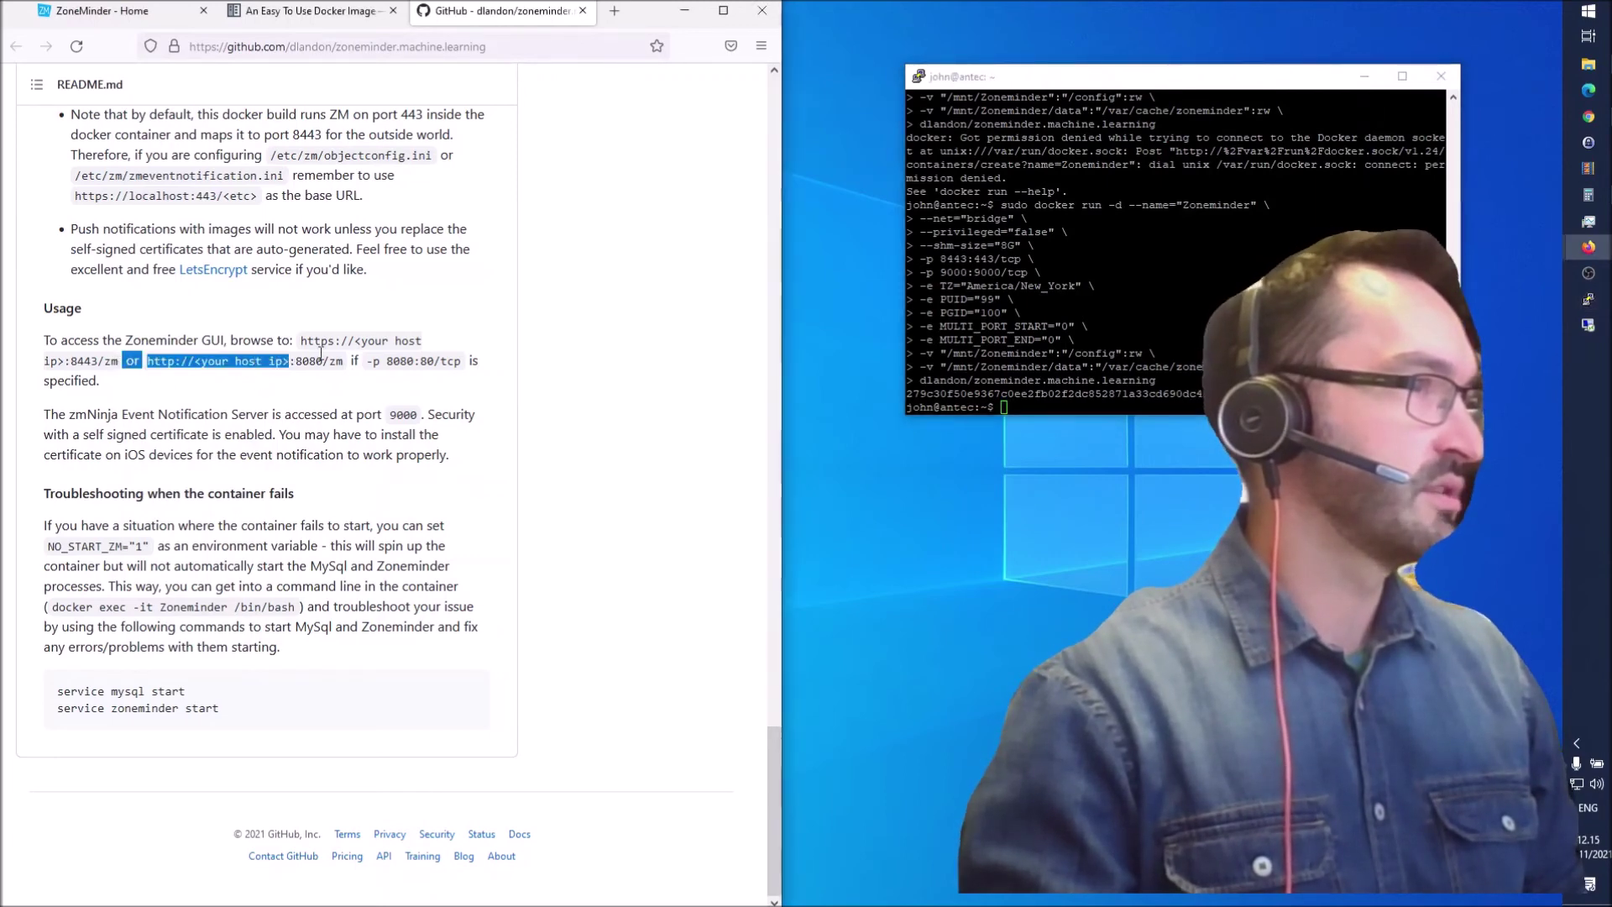
drag(118, 361, 300, 340)
Load the pasted console URL in a new tab, replacing '<your host ip>' with 192.168.0.200.
click(614, 11)
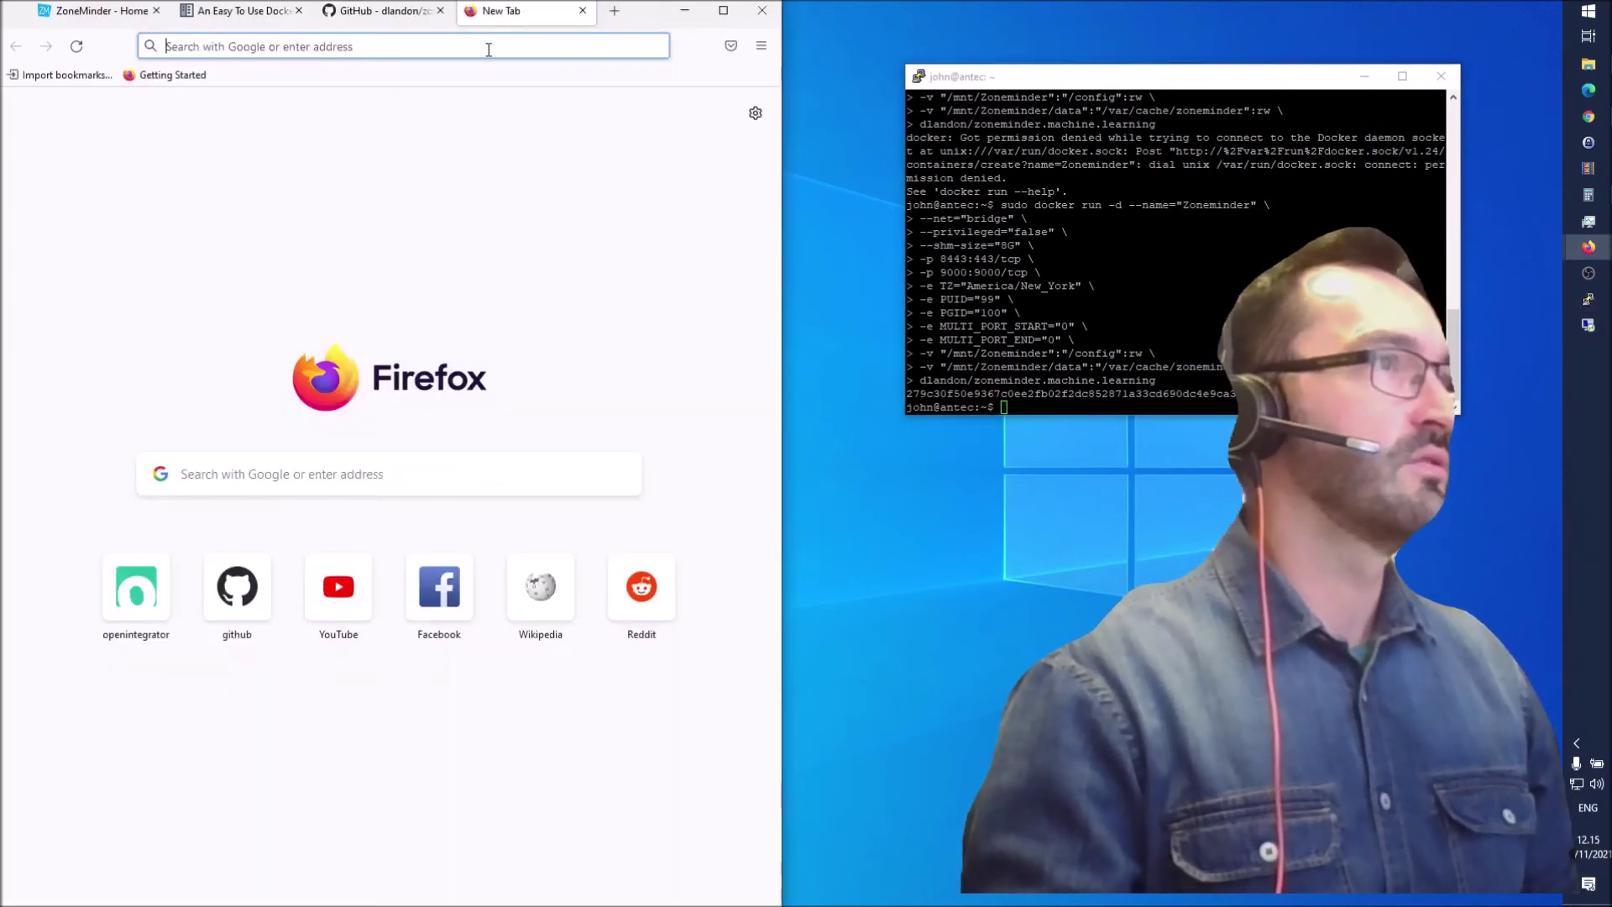
click(486, 47)
key(ctrl+v)
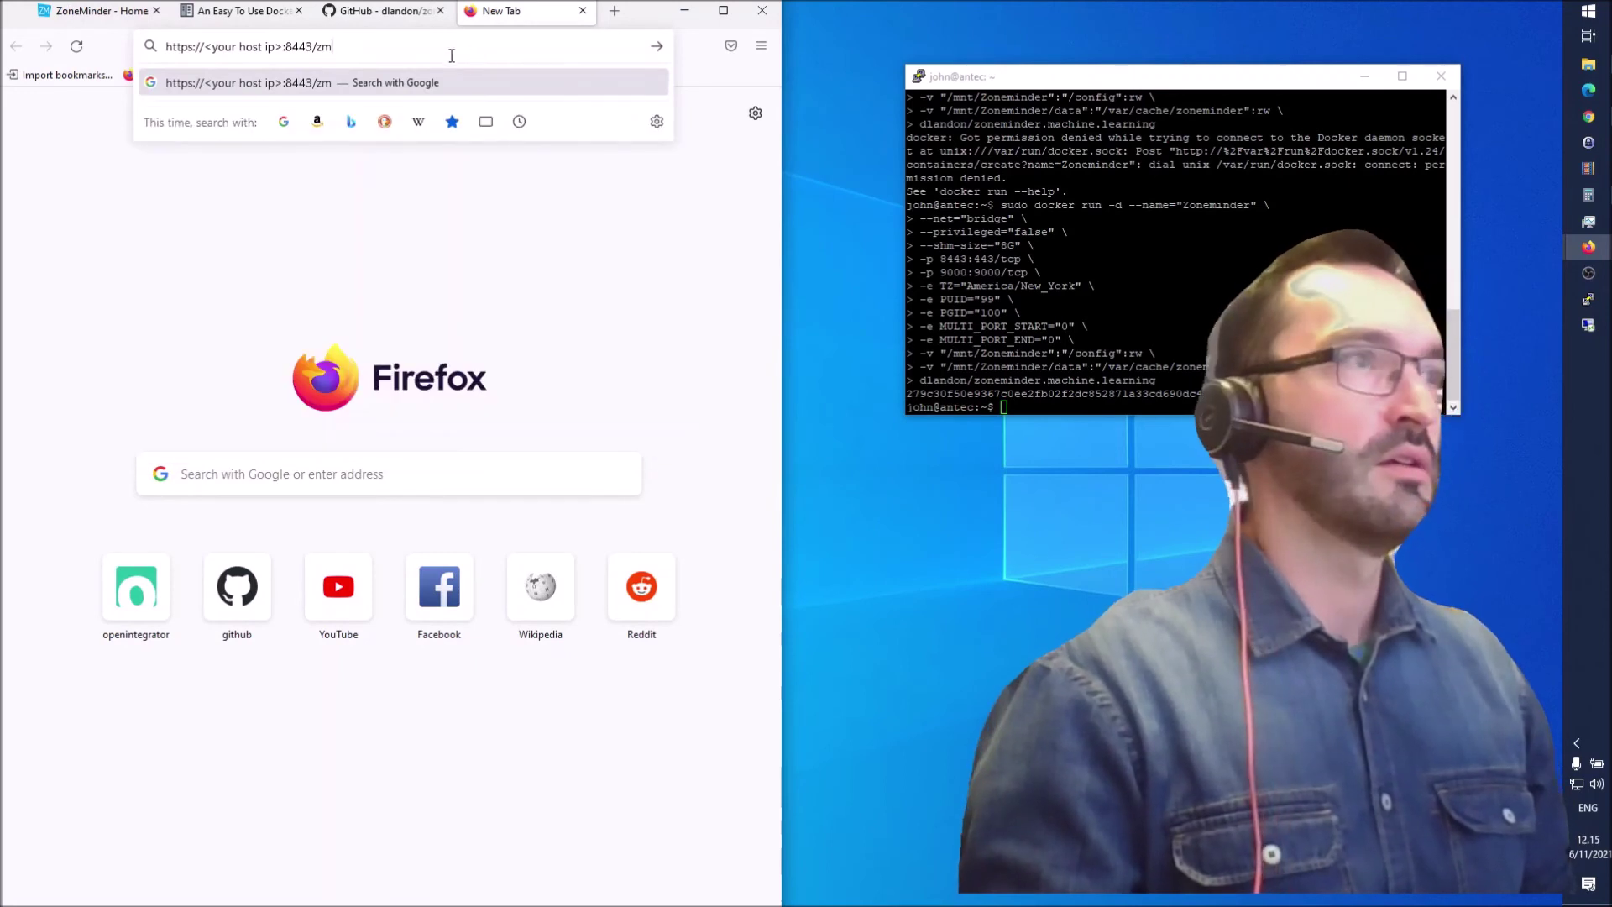
click(278, 46)
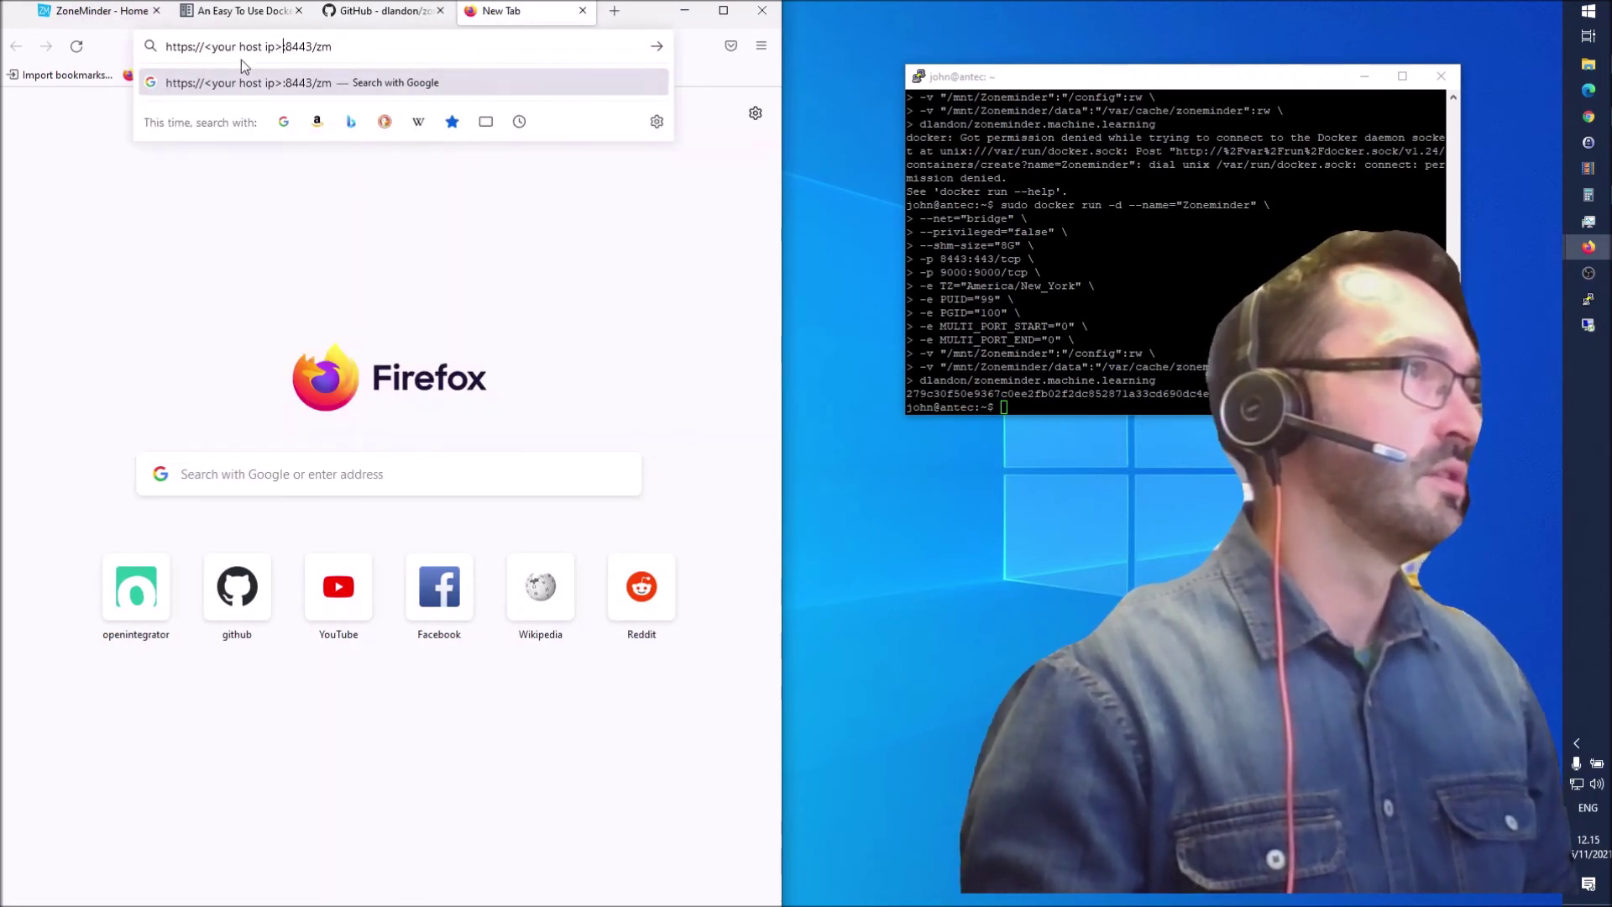
drag(201, 47, 285, 47)
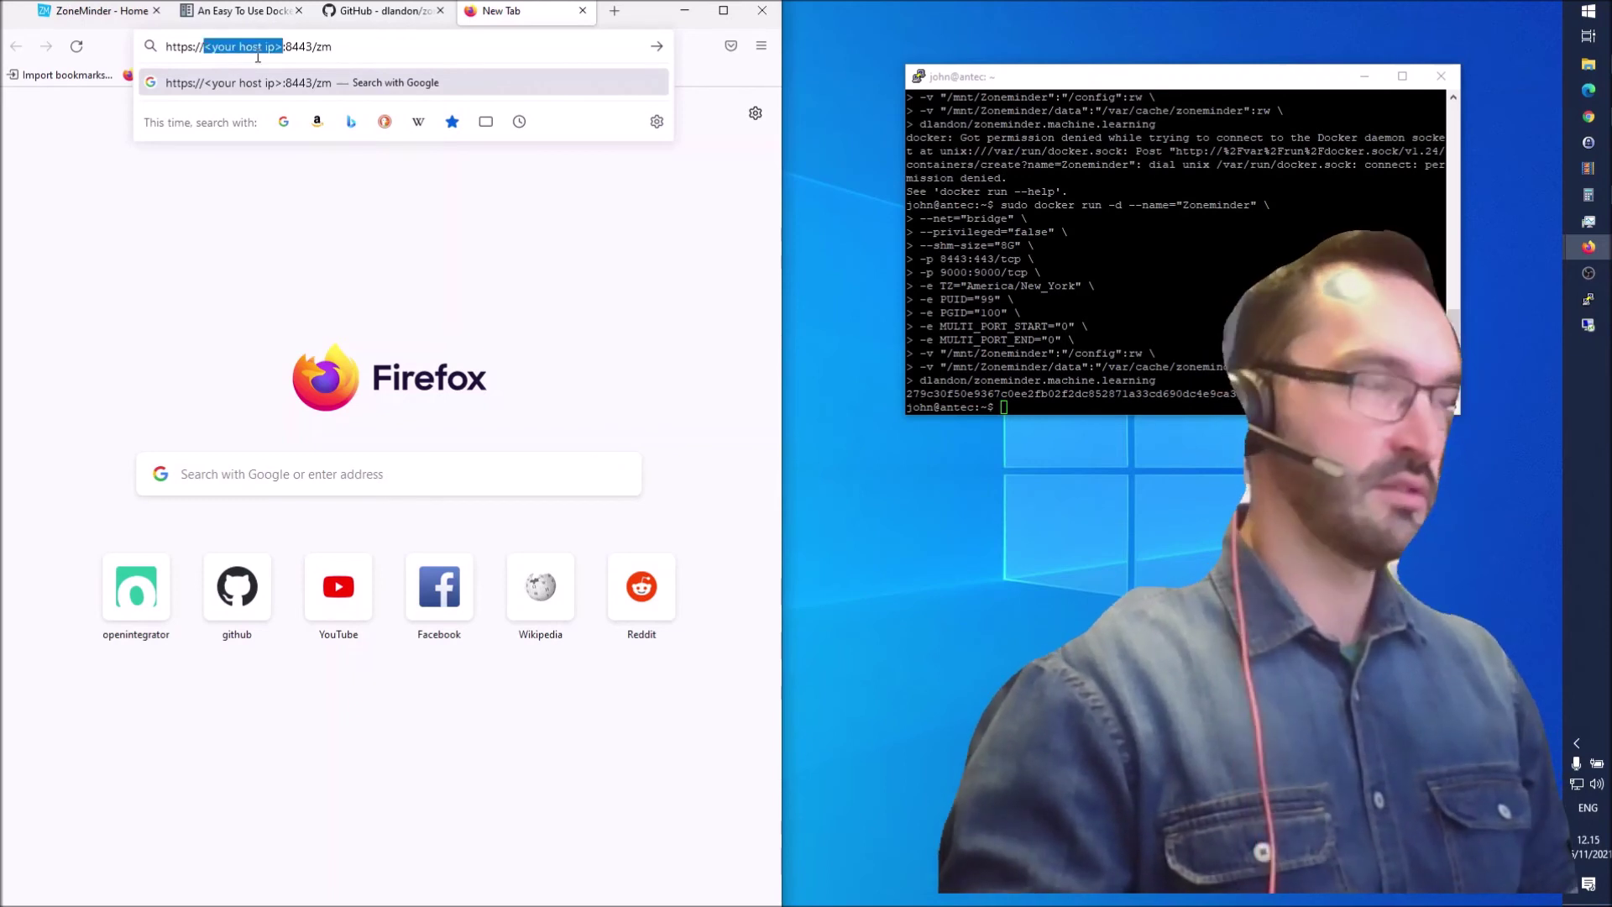
text(192.168.0.2)
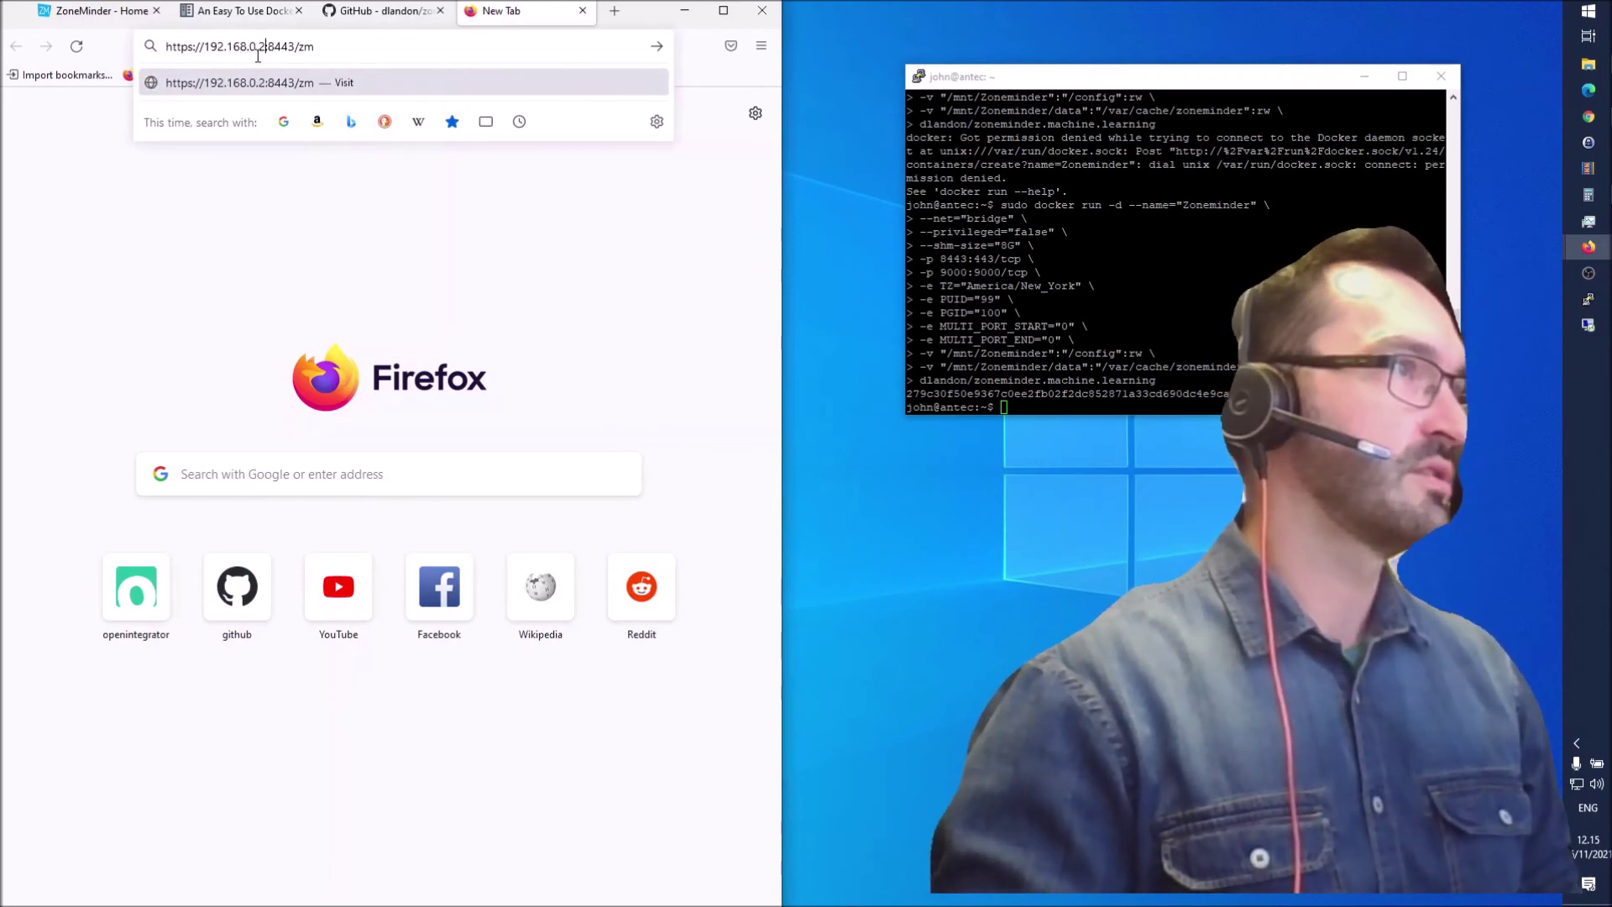
text(00)
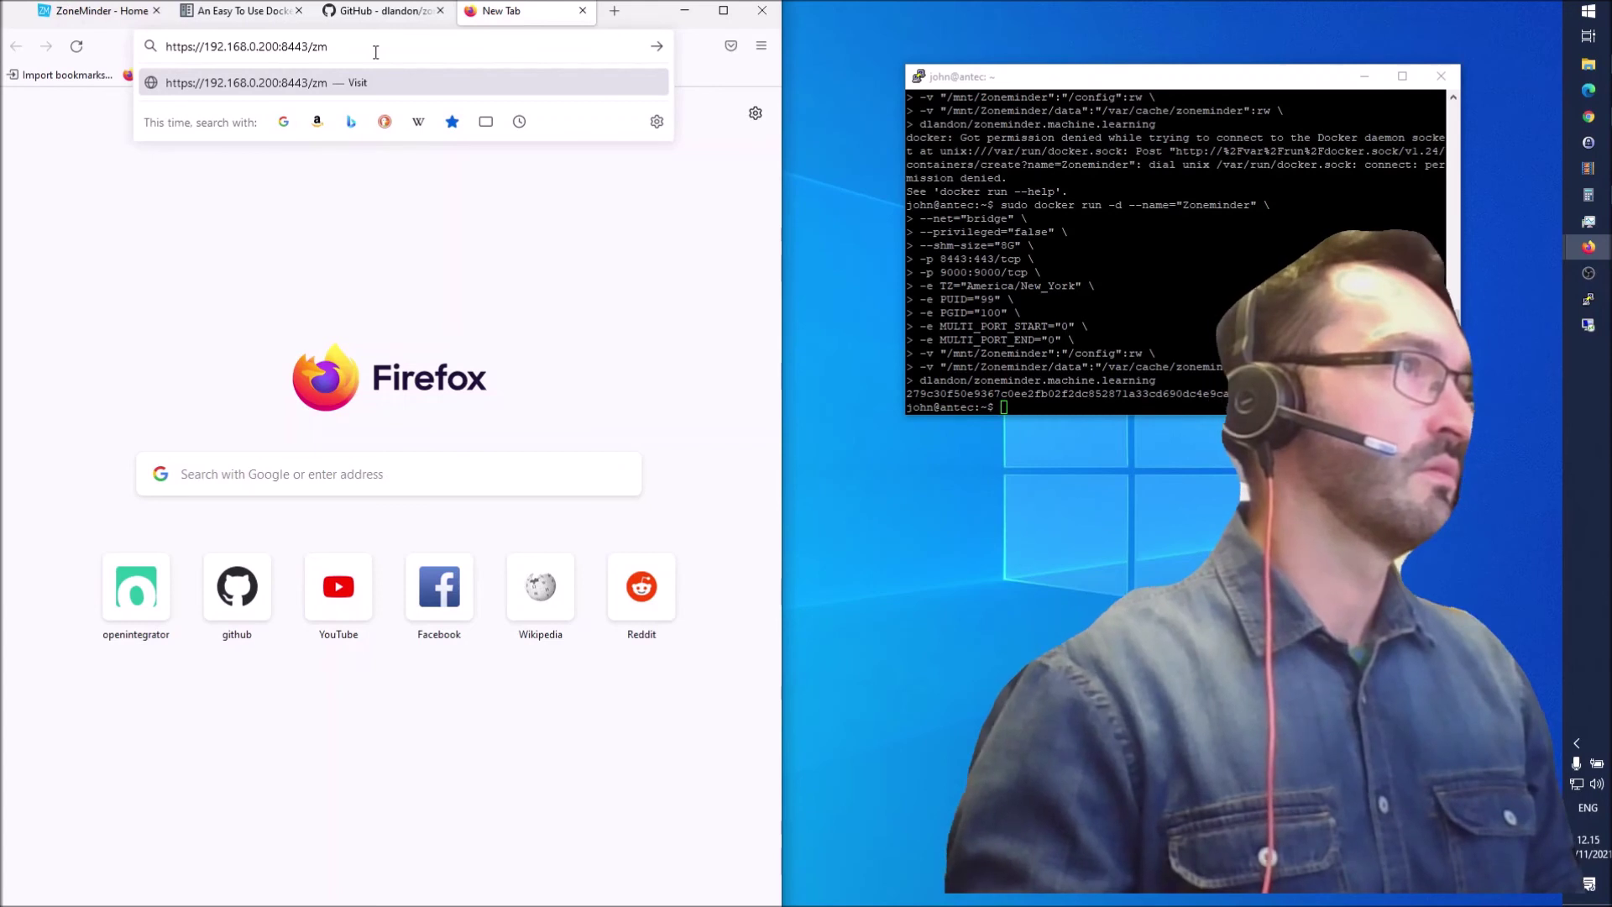
key(Return)
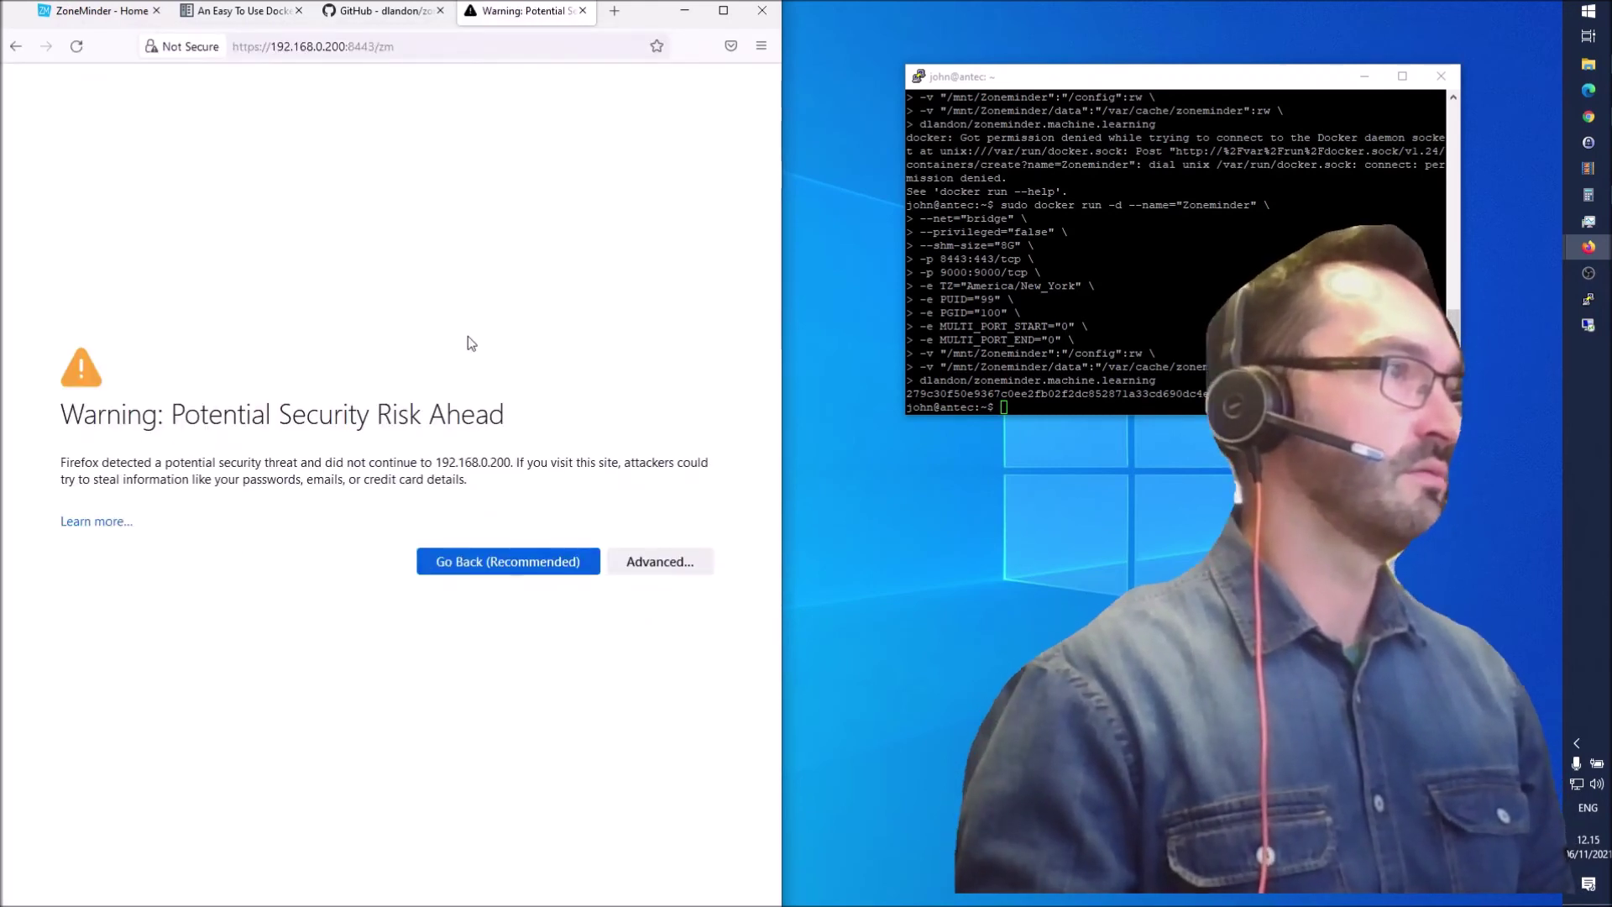
Review the self-signed localhost certificate, then accept the risk for 192.168.0.200:8443.
click(676, 562)
click(141, 780)
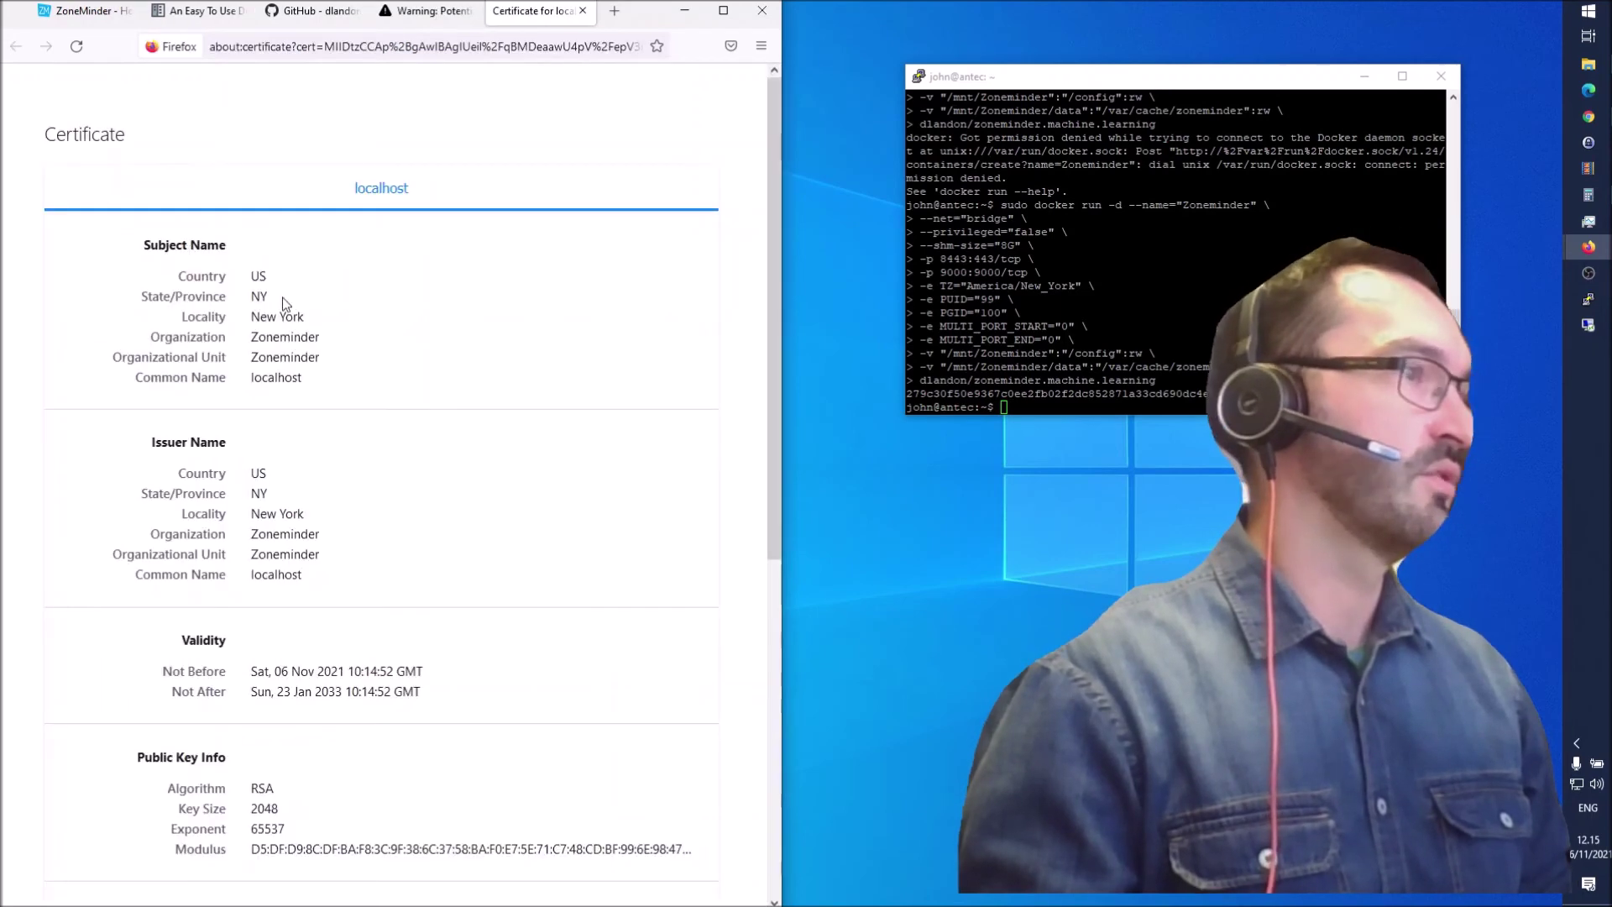
scroll(329, 703, down, 5)
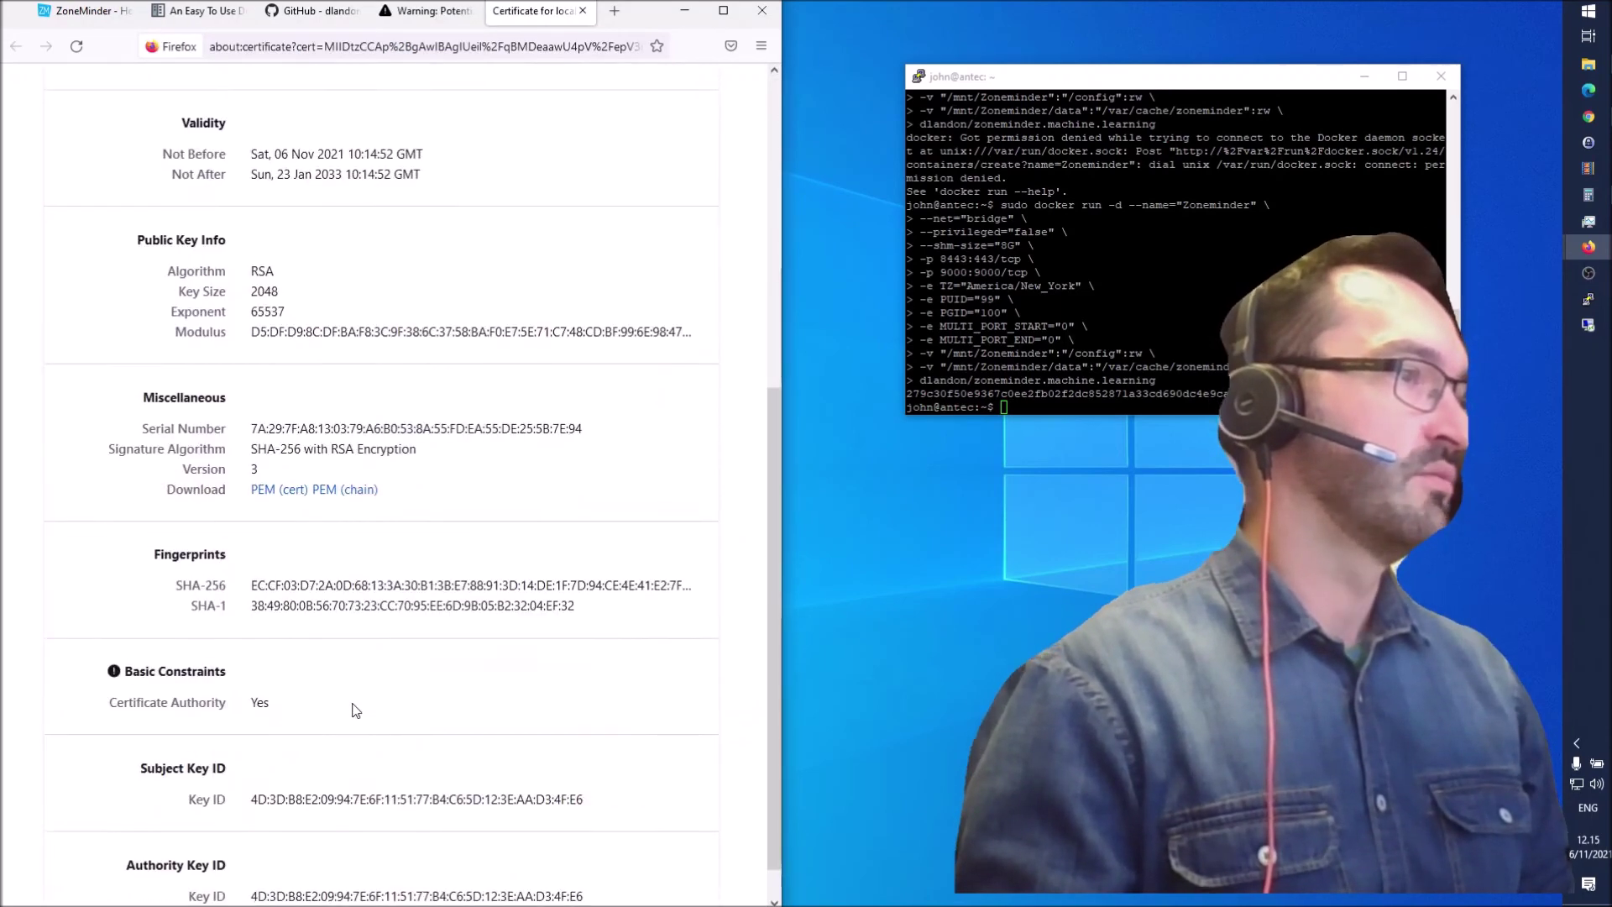
scroll(353, 711, up, 5)
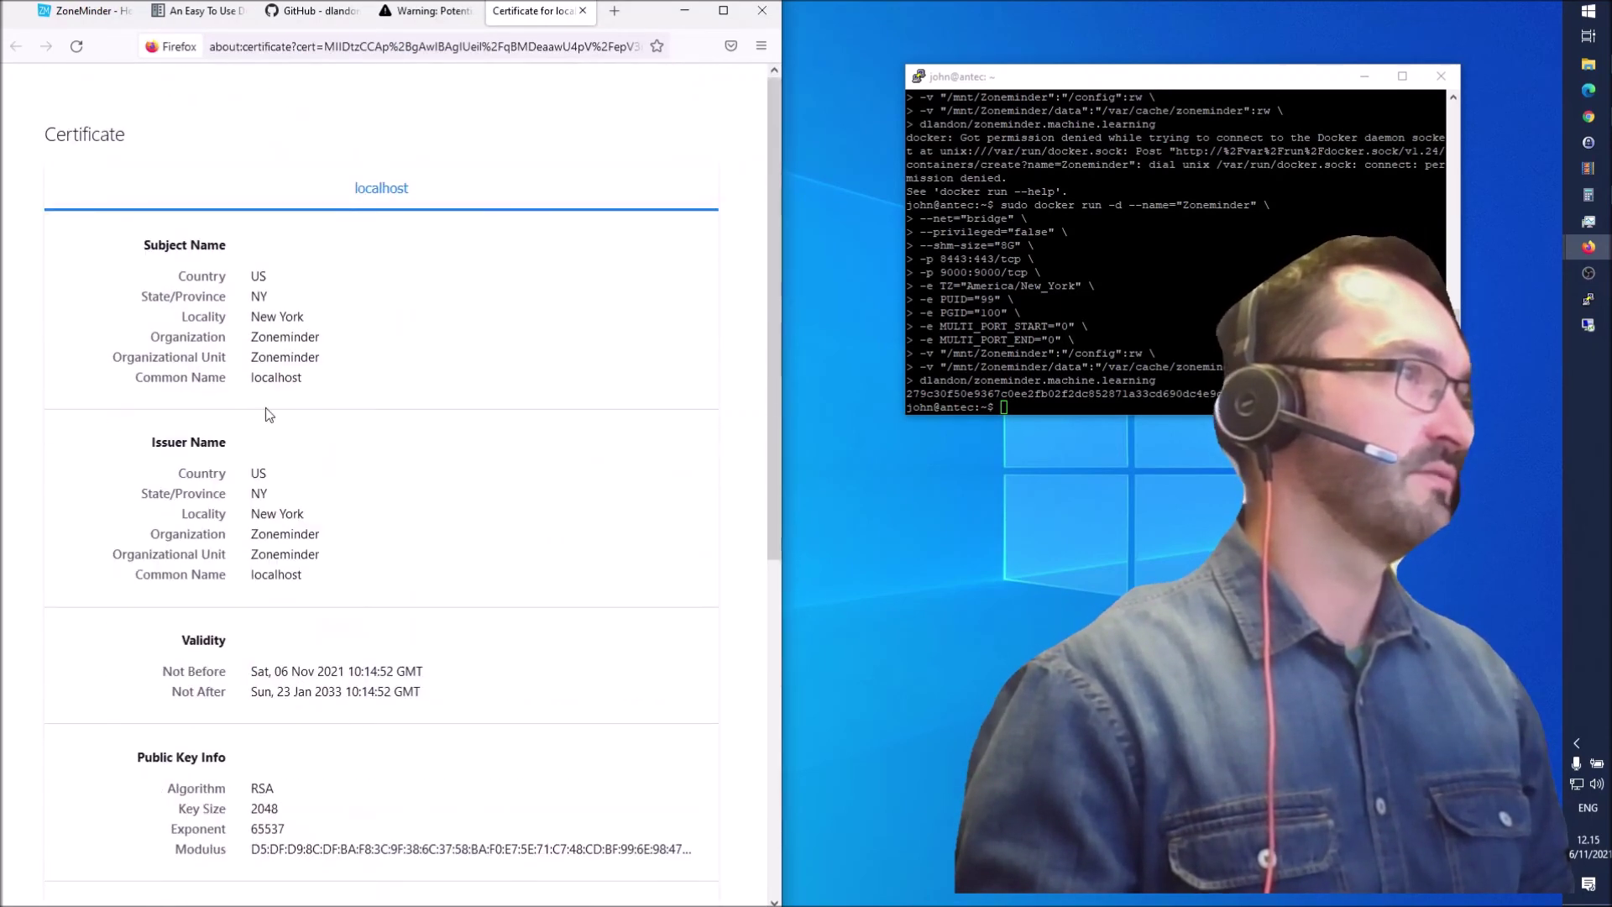
key(ctrl+shift+Tab)
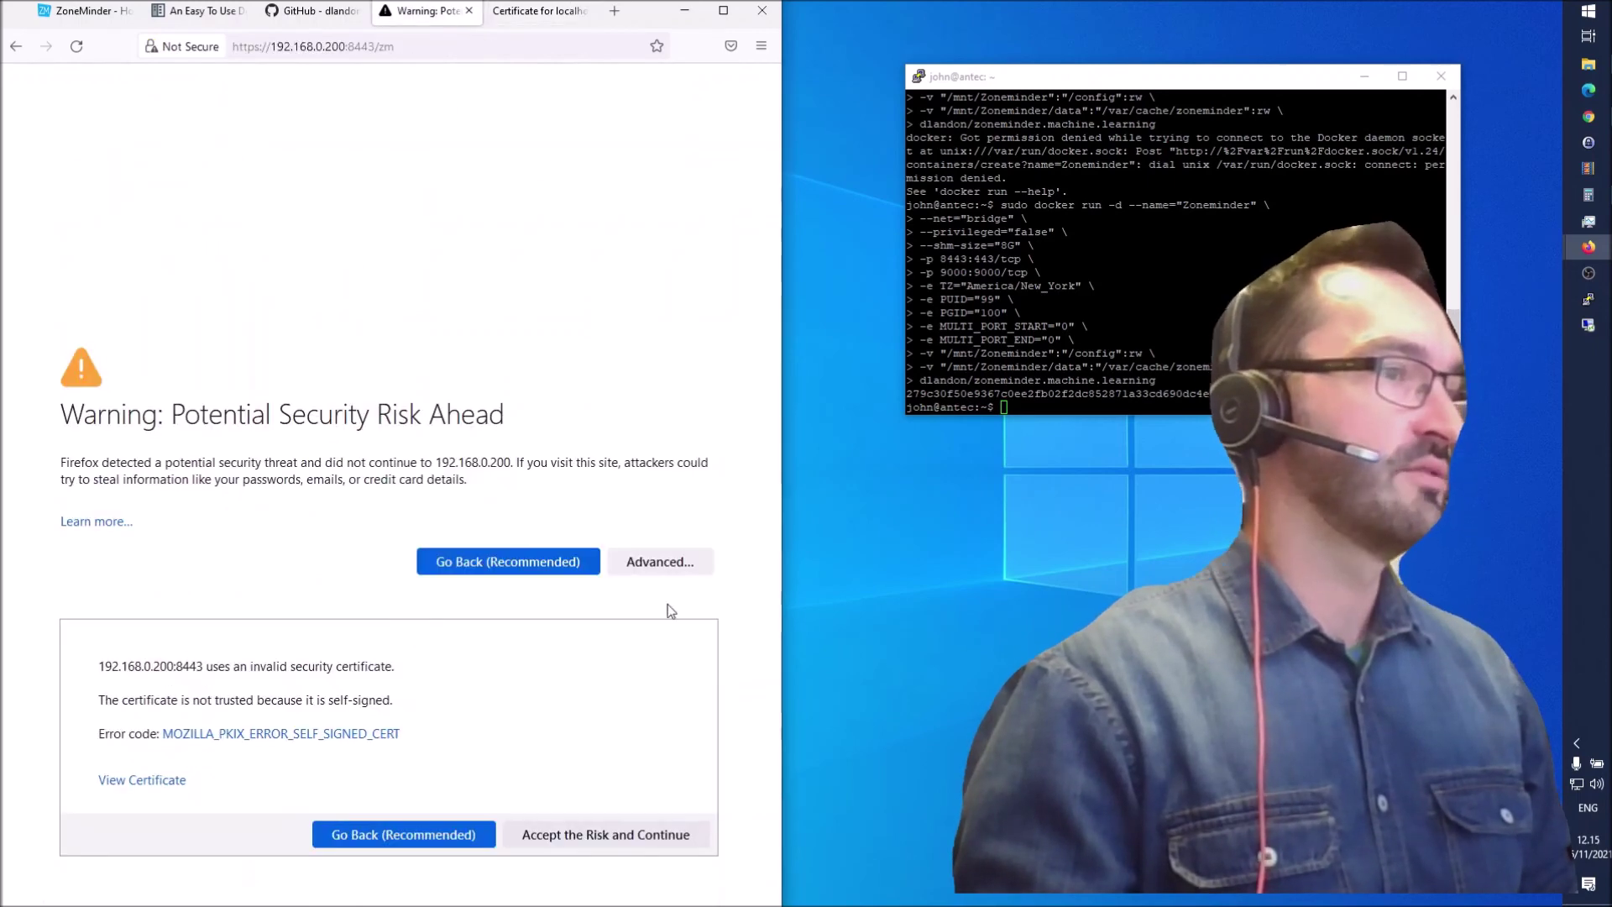
click(608, 834)
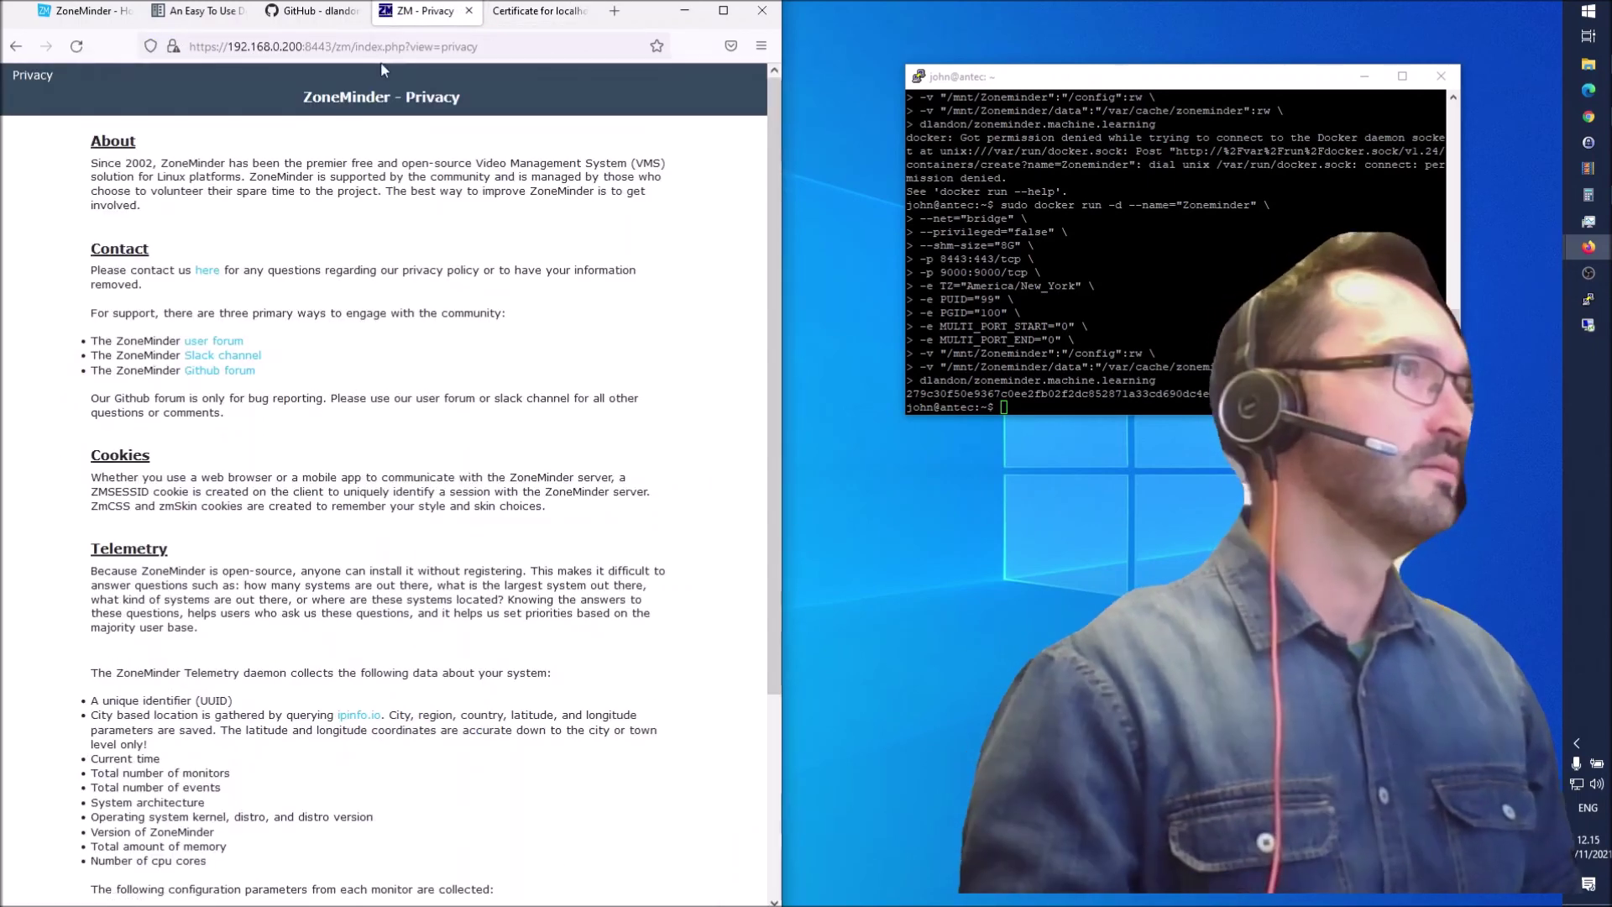
scroll(583, 468, down, 2)
scroll(582, 468, down, 3)
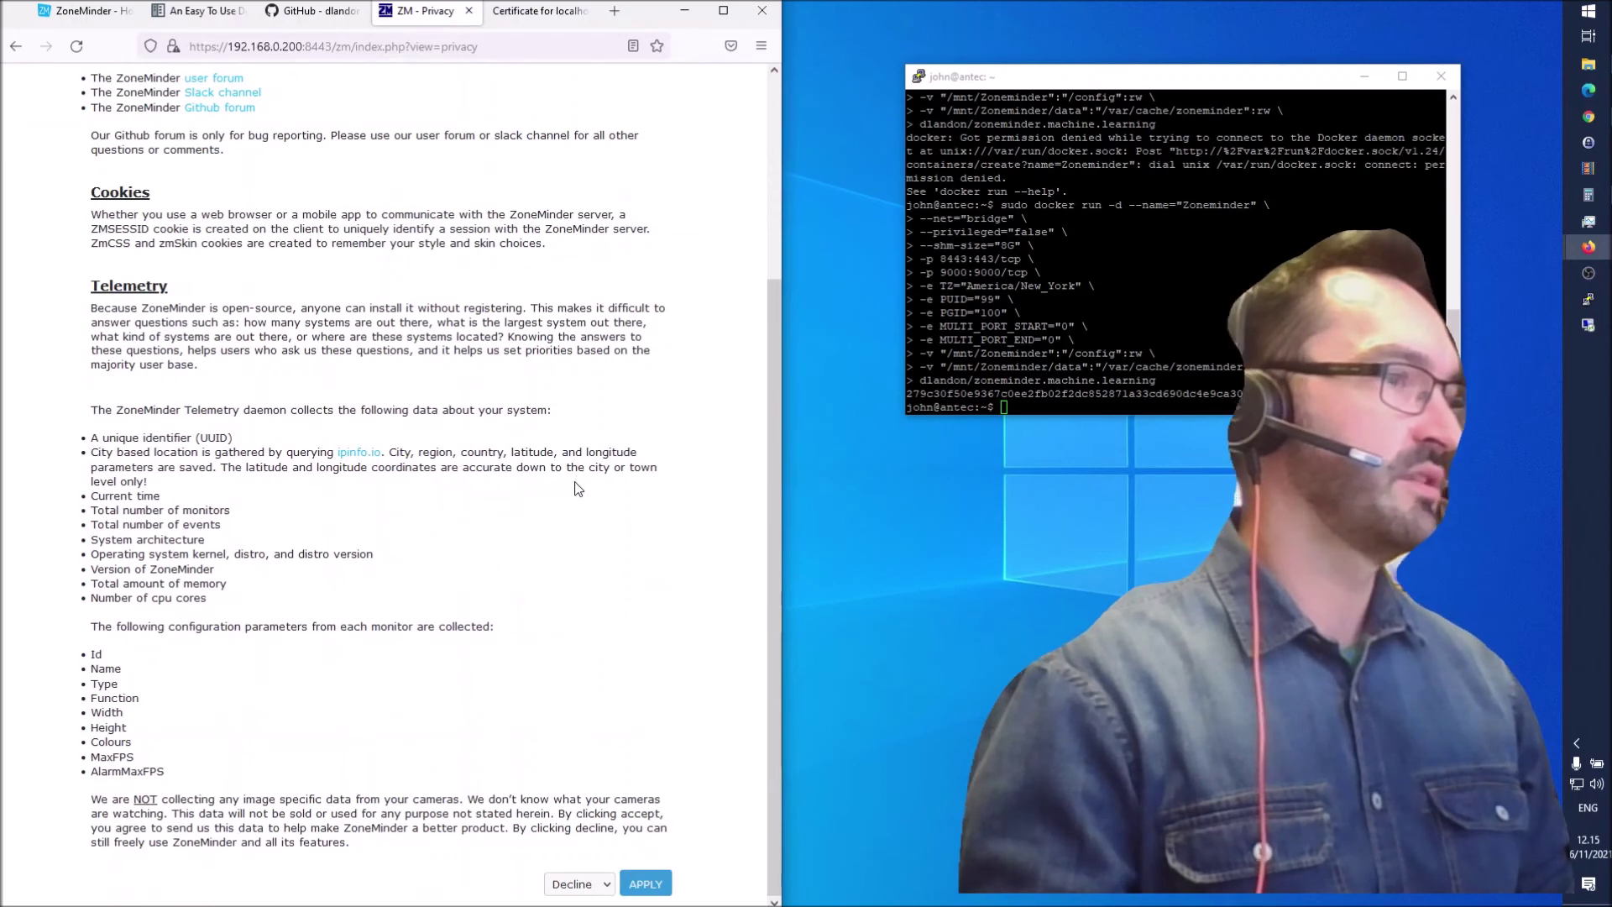
scroll(545, 804, up, 3)
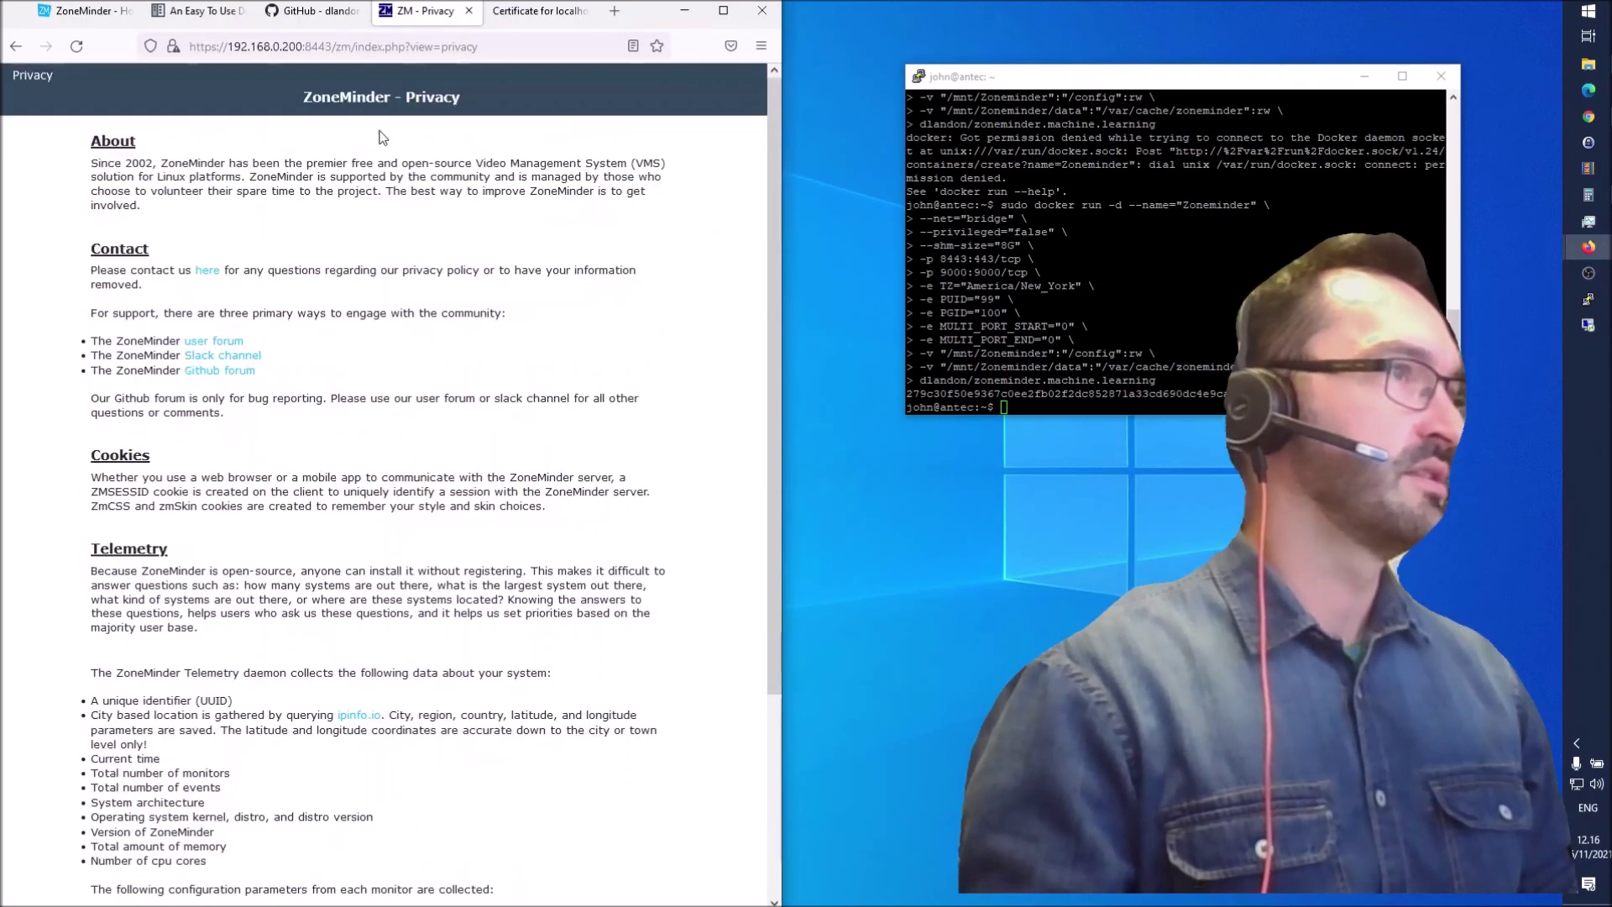
scroll(366, 628, down, 3)
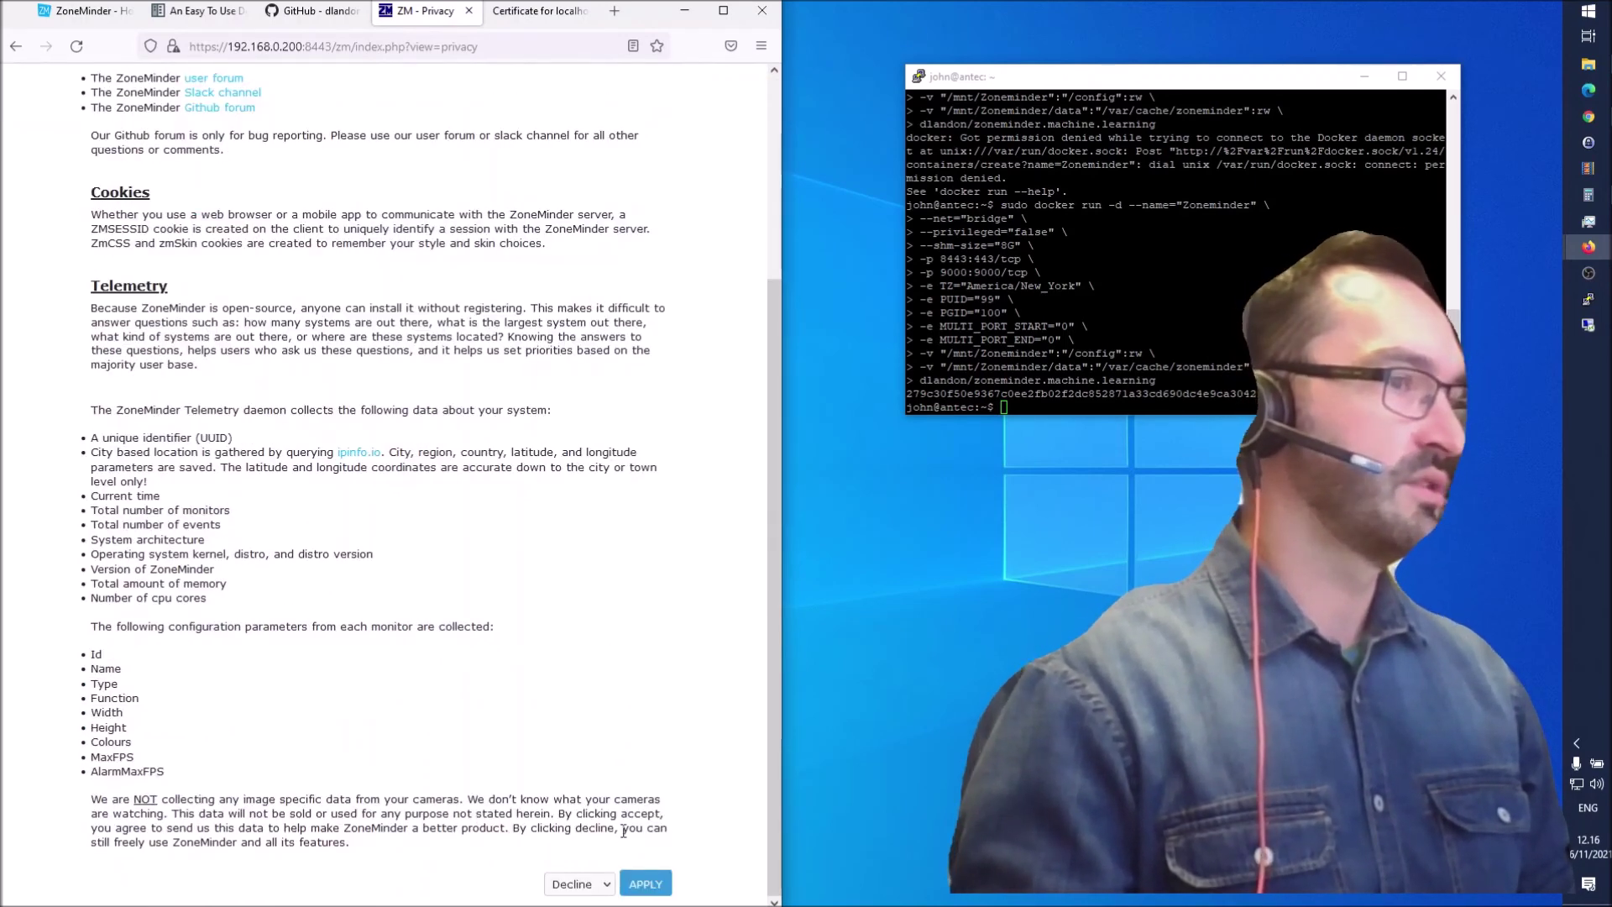
Switch the privacy dropdown from Decline to Accept and apply it.
click(572, 882)
click(574, 838)
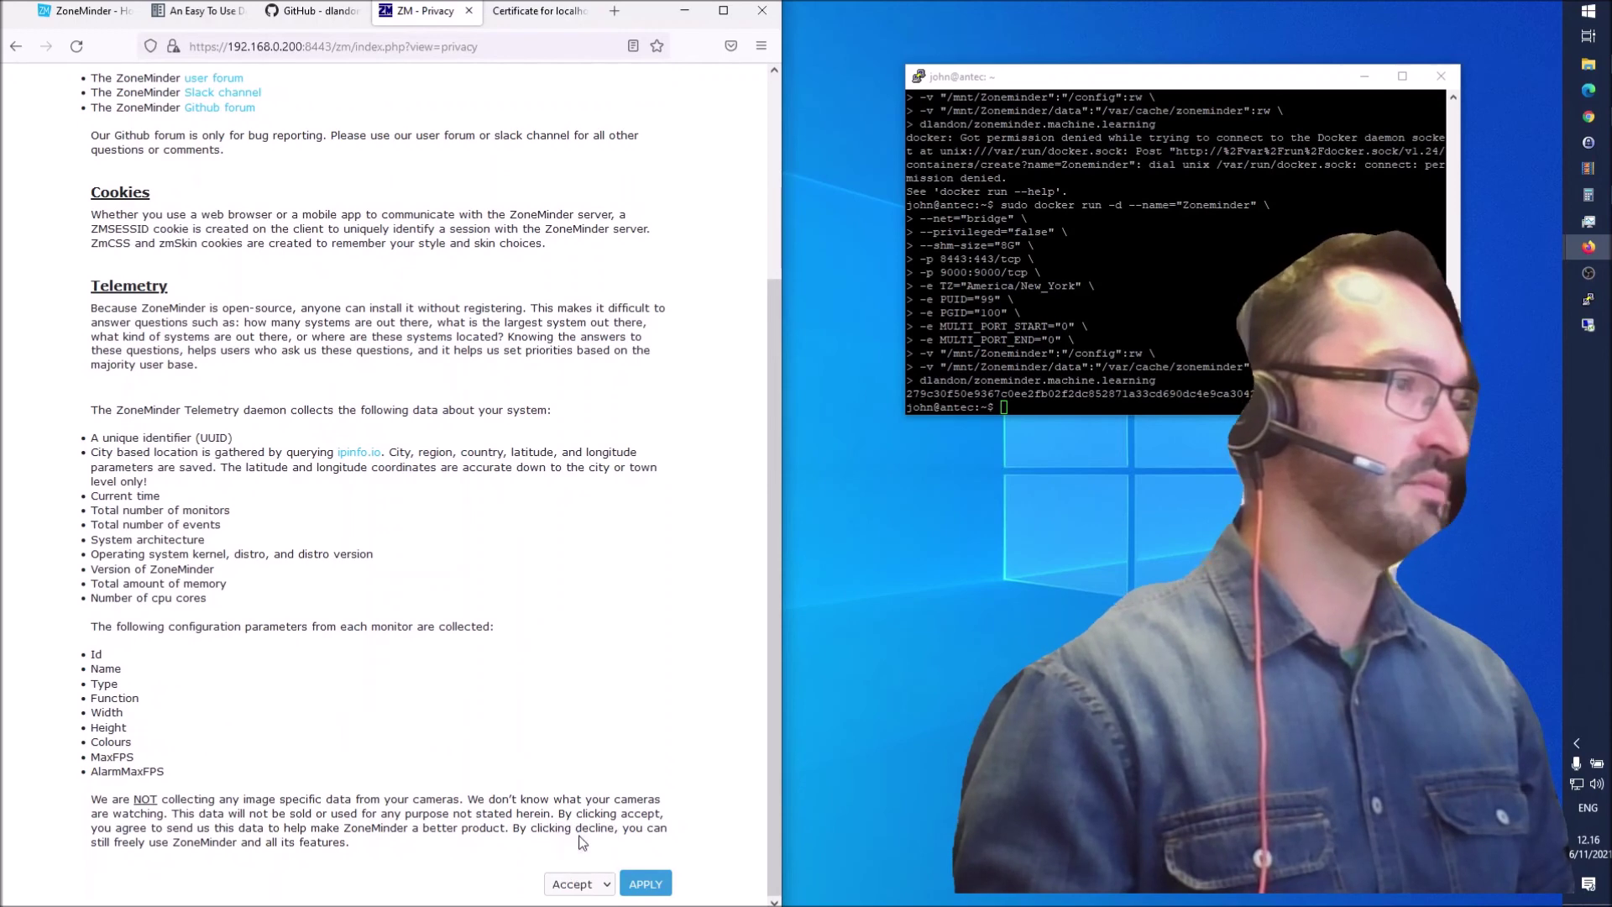
click(654, 891)
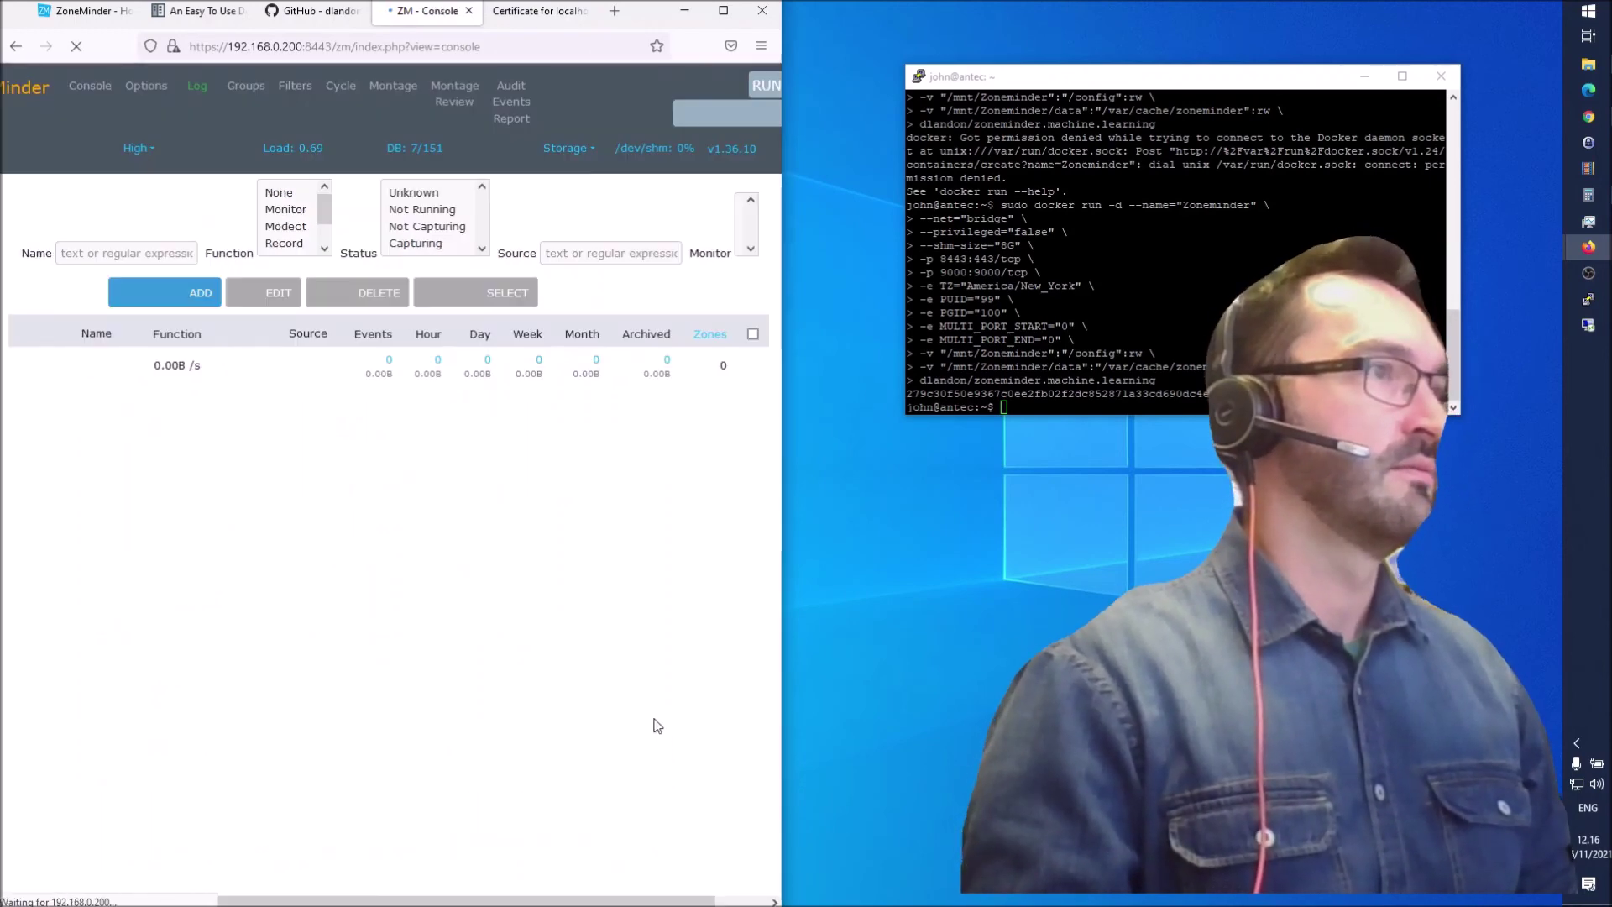
Maximize the Firefox window so the ZoneMinder Console spans the full screen width.
double_click(724, 18)
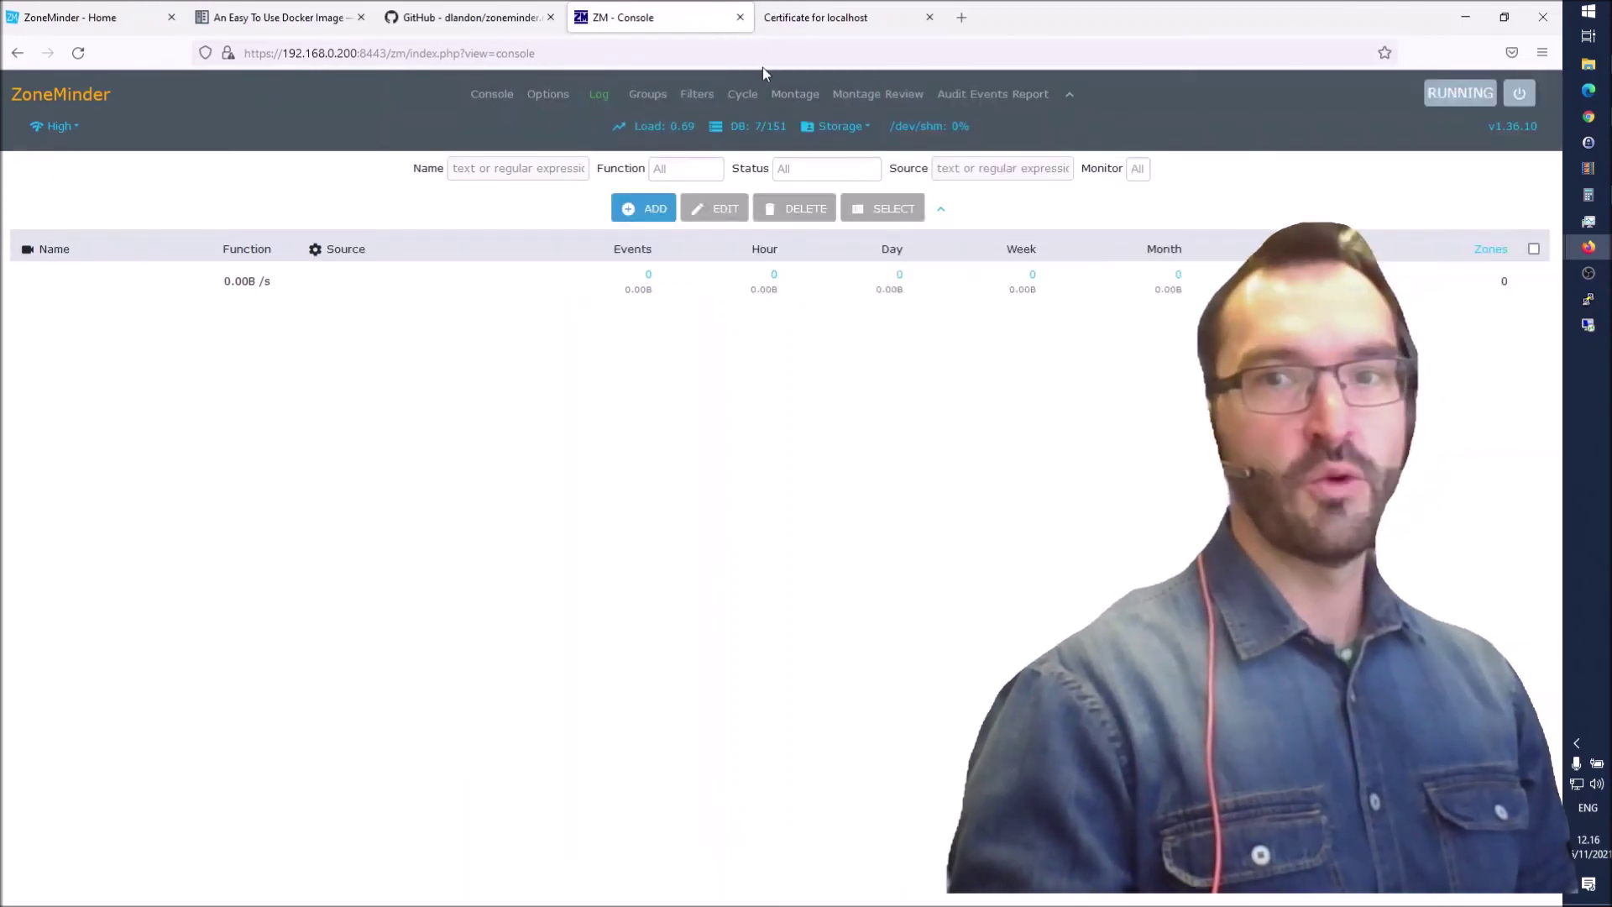